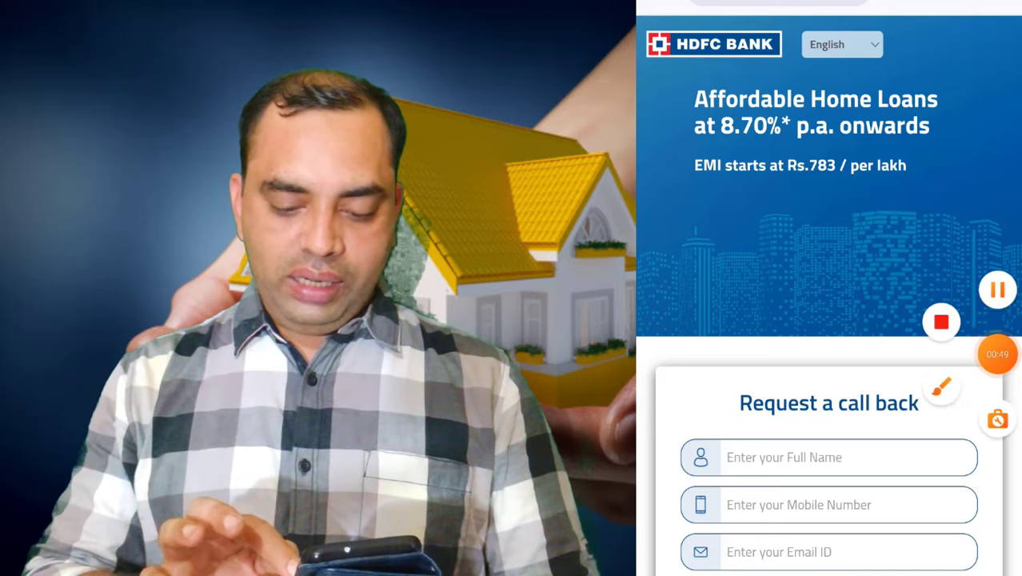
Step: Underline the advertised starting EMI with the annotation brush and go to the income and tenure inputs of the Home Loan Eligibility Calculator
{"action": "left_click", "coordinate": [941, 388]}
{"action": "mouse_move", "coordinate": [710, 195]}
{"action": "left_mouse_down"}
{"action": "mouse_move", "coordinate": [944, 180]}
{"action": "mouse_move", "coordinate": [740, 67]}
{"action": "mouse_move", "coordinate": [765, 207]}
{"action": "mouse_move", "coordinate": [864, 192]}
{"action": "left_mouse_up"}
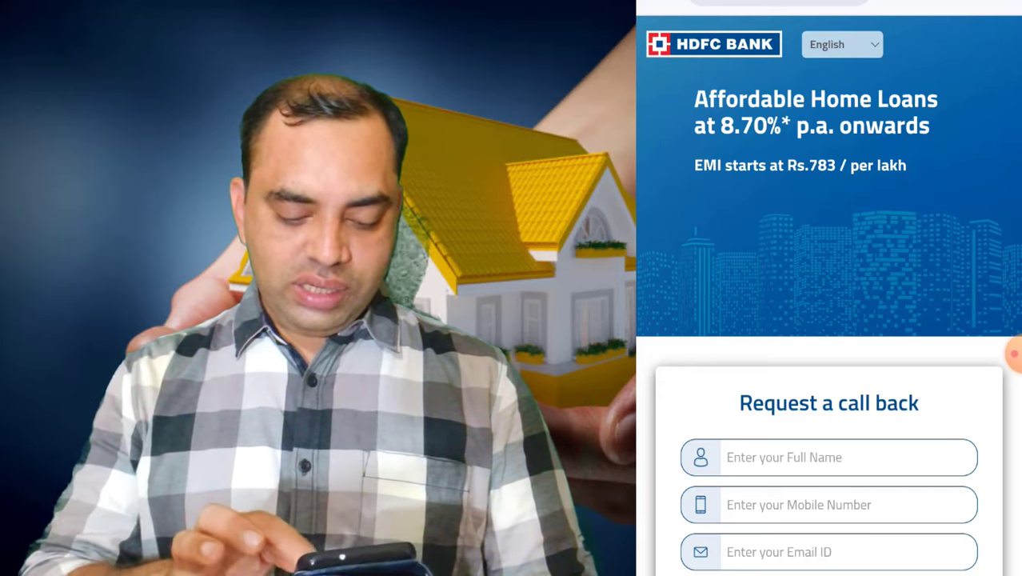
{"action": "scroll", "coordinate": [829, 288], "scroll_direction": "down", "scroll_amount": 15}
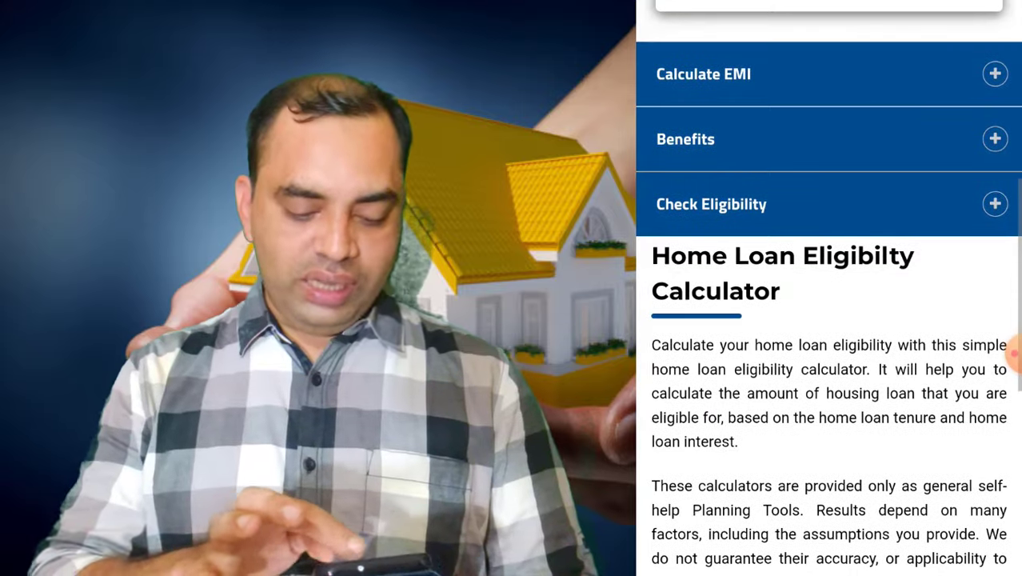
{"action": "scroll", "coordinate": [828, 288], "scroll_direction": "down", "scroll_amount": 6}
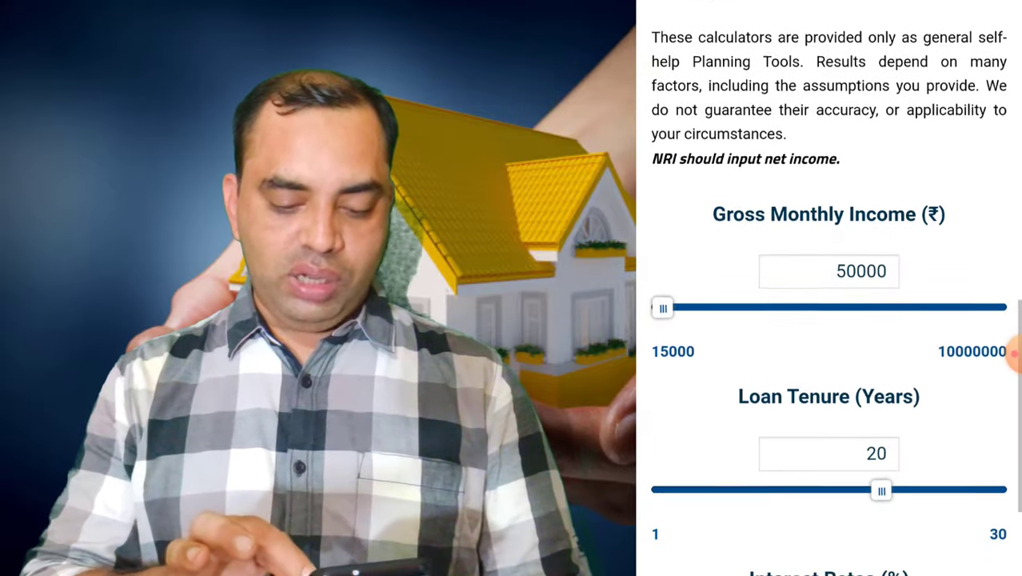
{"action": "scroll", "coordinate": [829, 288], "scroll_direction": "down", "scroll_amount": 1}
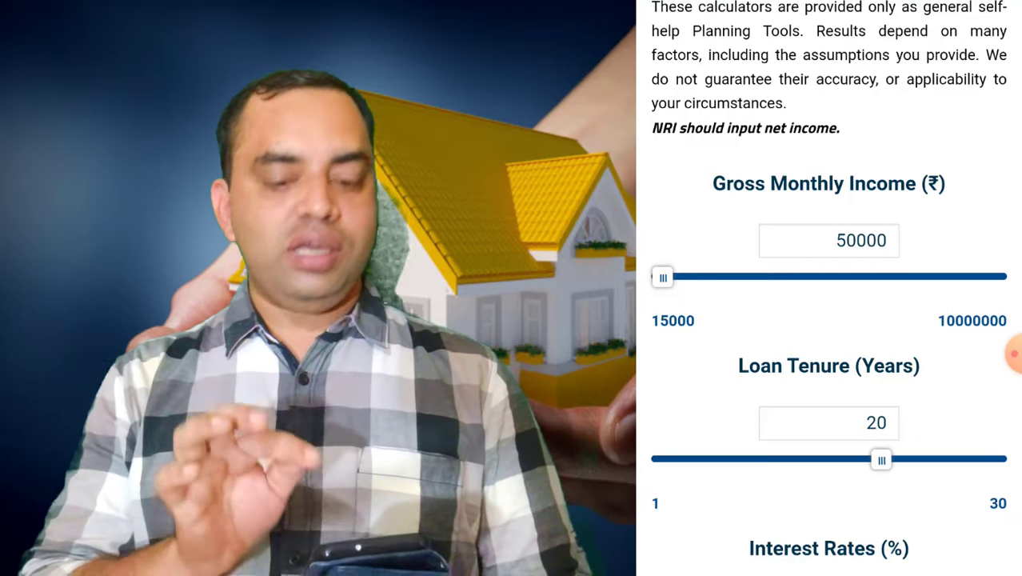
Step: Circle the gross monthly income, loan tenure and interest rate entries of the eligibility calculator with the annotation brush
{"action": "left_click", "coordinate": [1012, 353]}
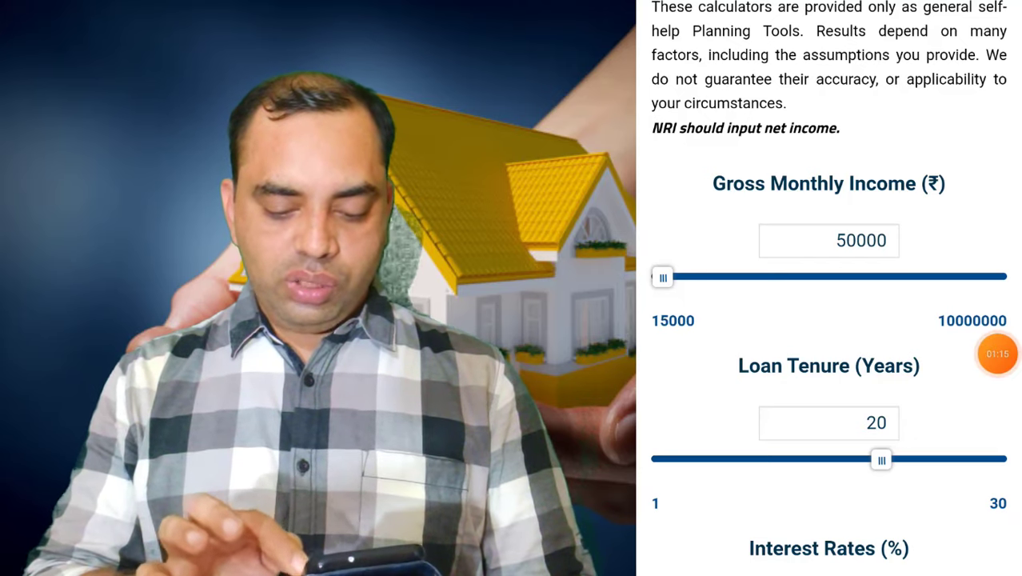
{"action": "left_click", "coordinate": [940, 376]}
{"action": "mouse_move", "coordinate": [820, 288]}
{"action": "left_mouse_down"}
{"action": "mouse_move", "coordinate": [928, 241]}
{"action": "mouse_move", "coordinate": [744, 249]}
{"action": "mouse_move", "coordinate": [893, 285]}
{"action": "left_mouse_up"}
{"action": "mouse_move", "coordinate": [842, 491]}
{"action": "left_mouse_down"}
{"action": "mouse_move", "coordinate": [813, 362]}
{"action": "mouse_move", "coordinate": [902, 483]}
{"action": "mouse_move", "coordinate": [925, 471]}
{"action": "left_mouse_up"}
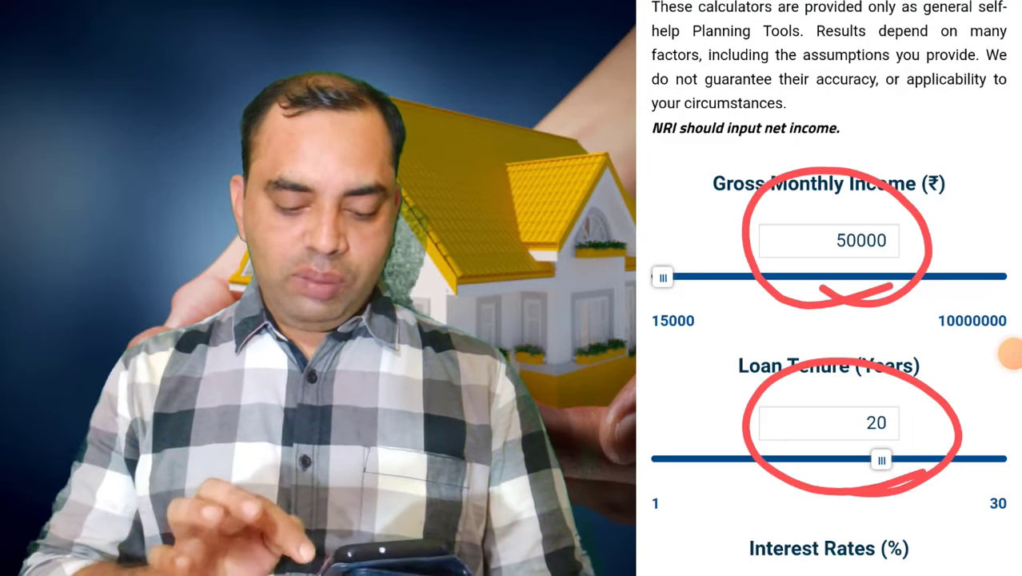
{"action": "mouse_move", "coordinate": [924, 525]}
{"action": "left_mouse_down"}
{"action": "mouse_move", "coordinate": [837, 550]}
{"action": "mouse_move", "coordinate": [806, 575]}
{"action": "left_mouse_up"}
{"action": "left_click_drag", "start_coordinate": [888, 516], "coordinate": [964, 574]}
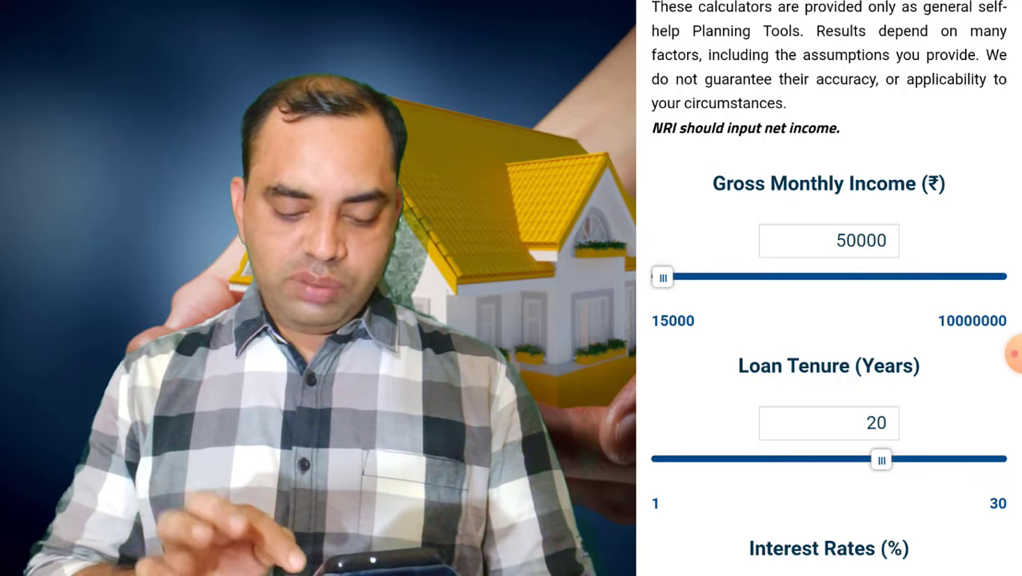
Step: Set Other EMIs to 0 in the Home Loan Eligibility Calculator
{"action": "scroll", "coordinate": [829, 292], "scroll_direction": "down", "scroll_amount": 5}
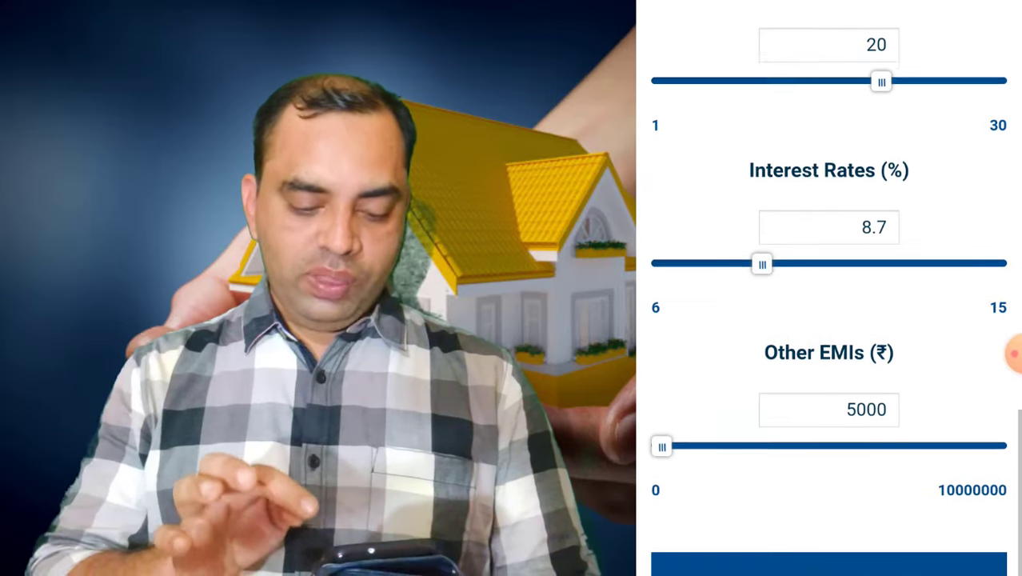
{"action": "left_click", "coordinate": [880, 407]}
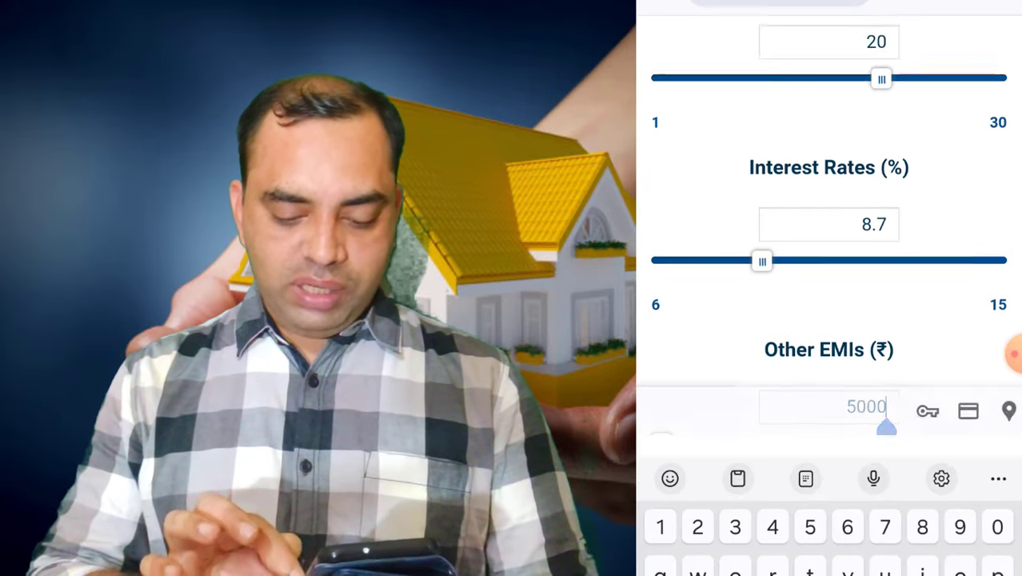
{"action": "key", "text": "BackSpace"}
{"action": "key", "text": "BackSpace"}
{"action": "key", "text": "BackSpace"}
{"action": "key", "text": "BackSpace"}
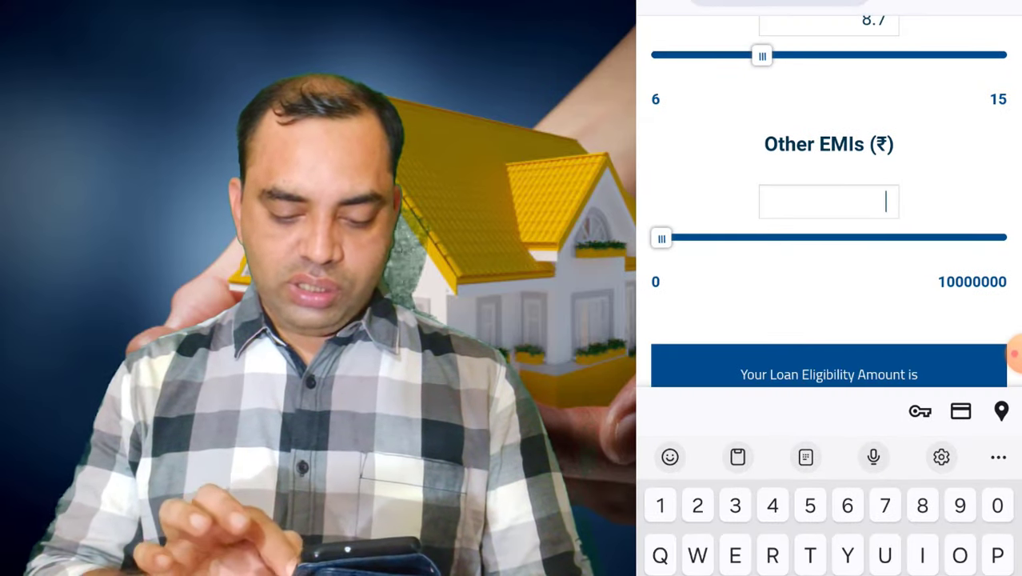
{"action": "type", "text": "0"}
{"action": "key", "text": "Escape"}
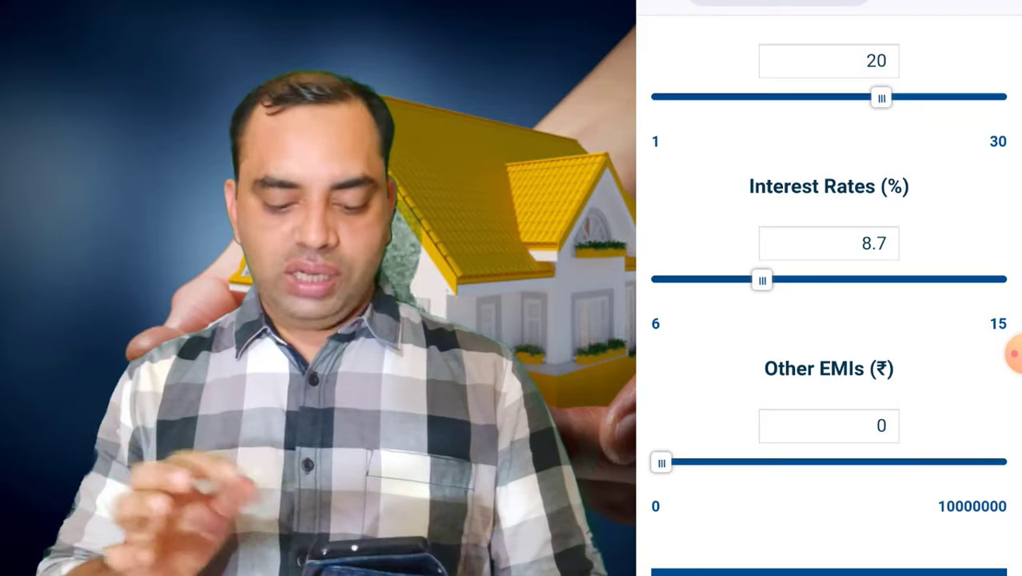
Step: Show the calculated loan eligibility amount and mark it with the annotation brush
{"action": "scroll", "coordinate": [829, 288], "scroll_direction": "down", "scroll_amount": 3}
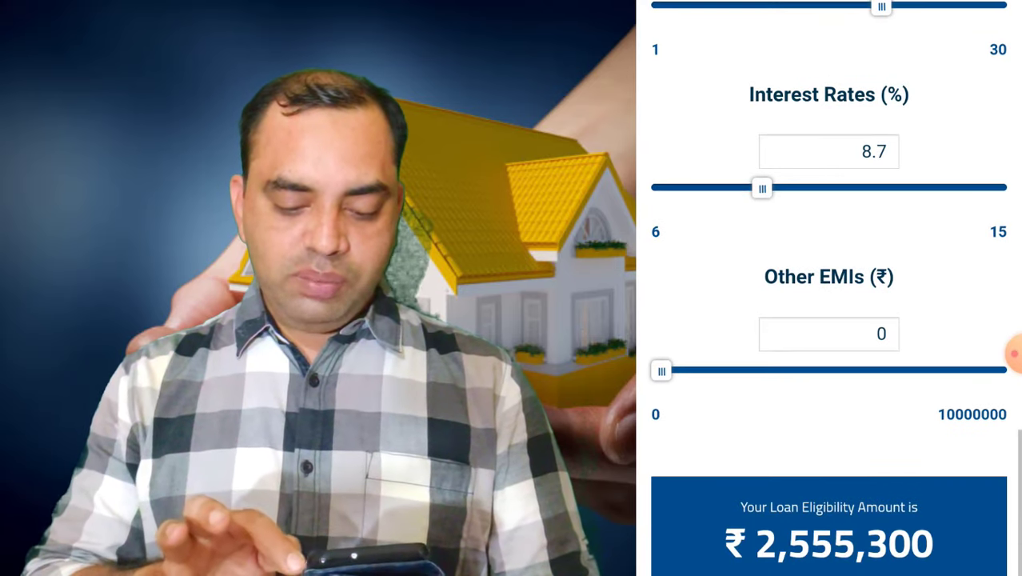
{"action": "left_click", "coordinate": [1015, 354]}
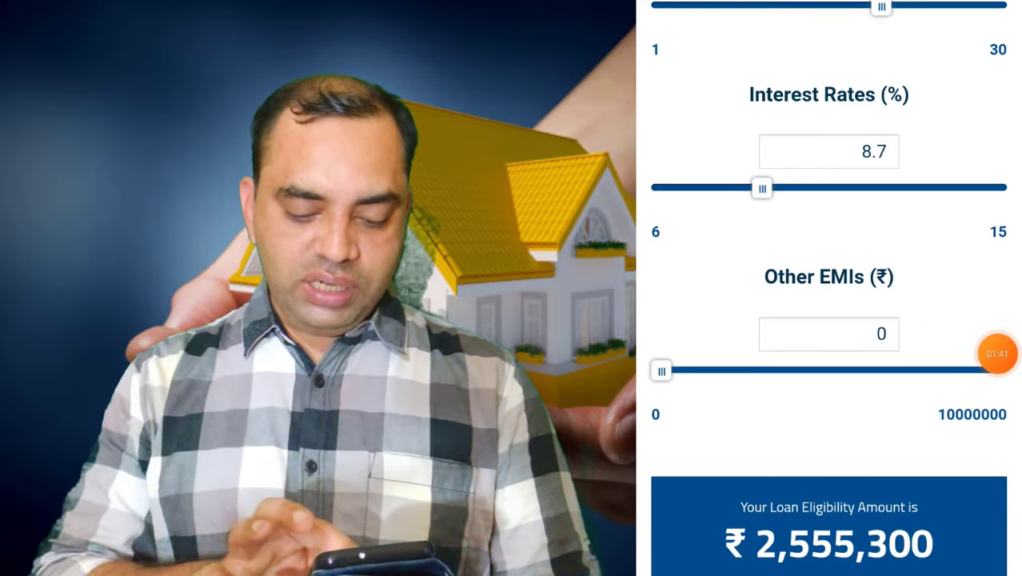
{"action": "mouse_move", "coordinate": [979, 574]}
{"action": "left_mouse_down"}
{"action": "mouse_move", "coordinate": [977, 562]}
{"action": "mouse_move", "coordinate": [747, 461]}
{"action": "mouse_move", "coordinate": [706, 575]}
{"action": "left_mouse_up"}
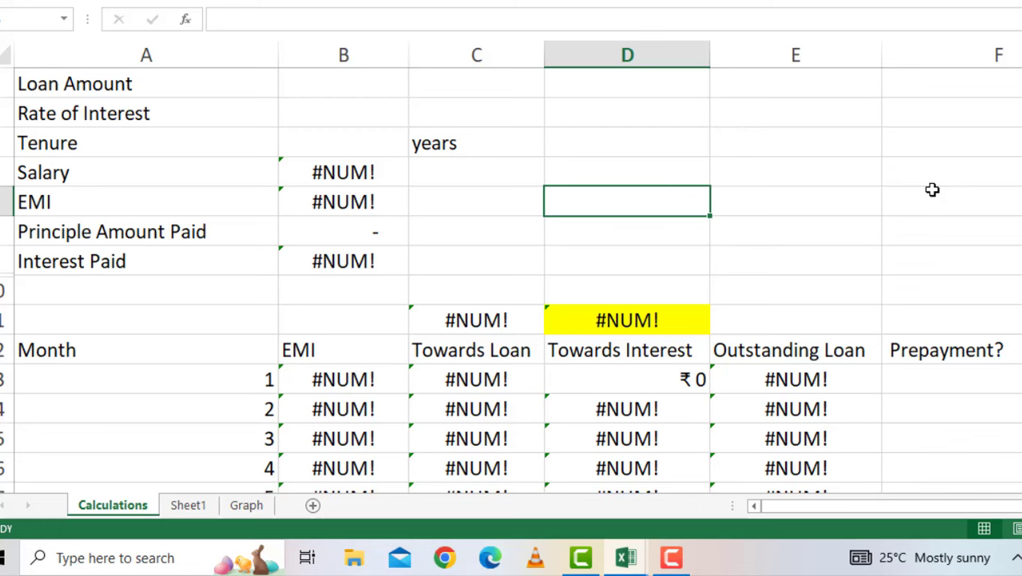
Step: Switch to the Calculations sheet in Excel and enter 2500000 as the Loan Amount in B1
{"action": "left_click", "coordinate": [177, 90]}
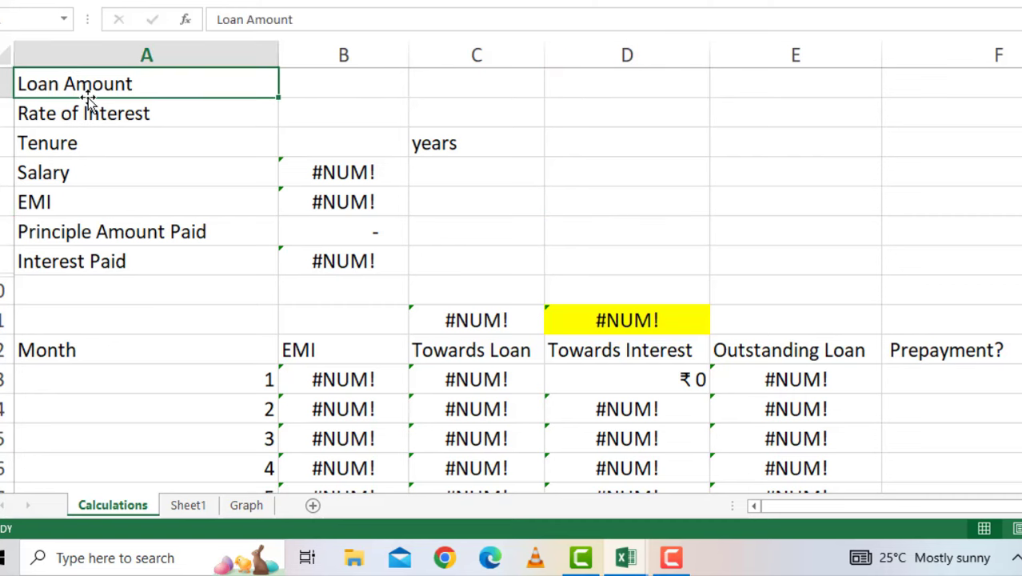
{"action": "left_click", "coordinate": [359, 90]}
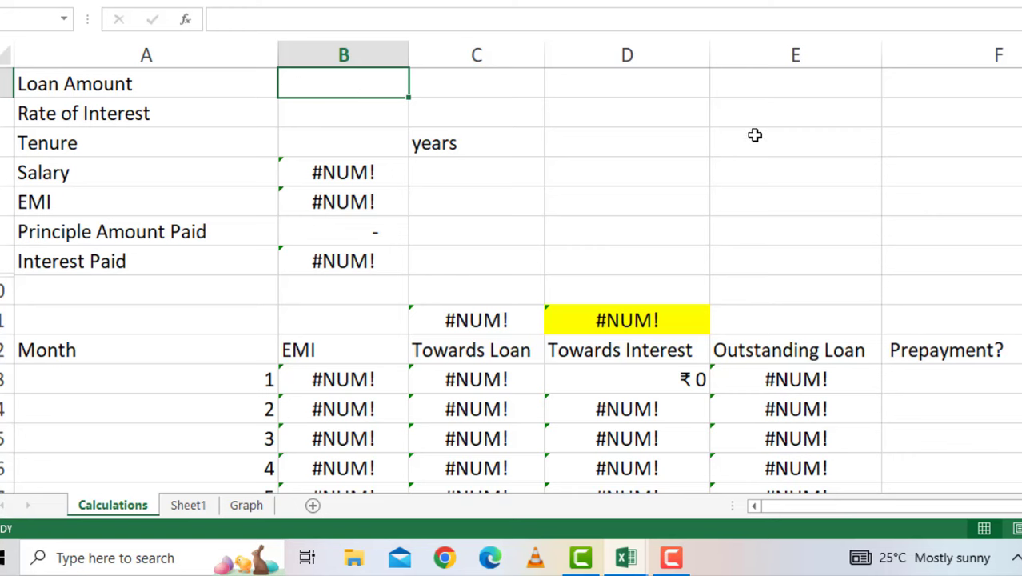
{"action": "type", "text": "25"}
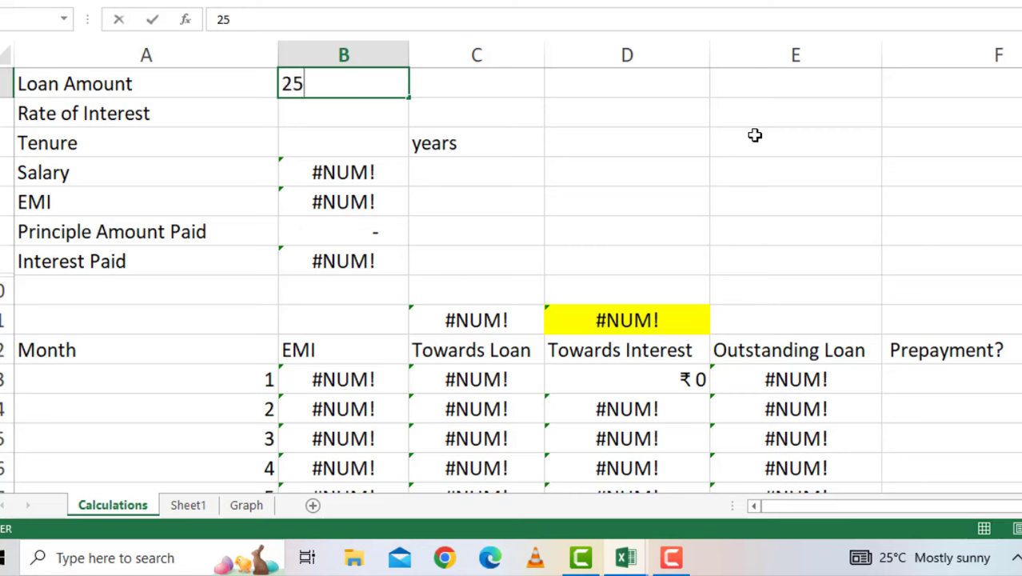
{"action": "type", "text": "00000"}
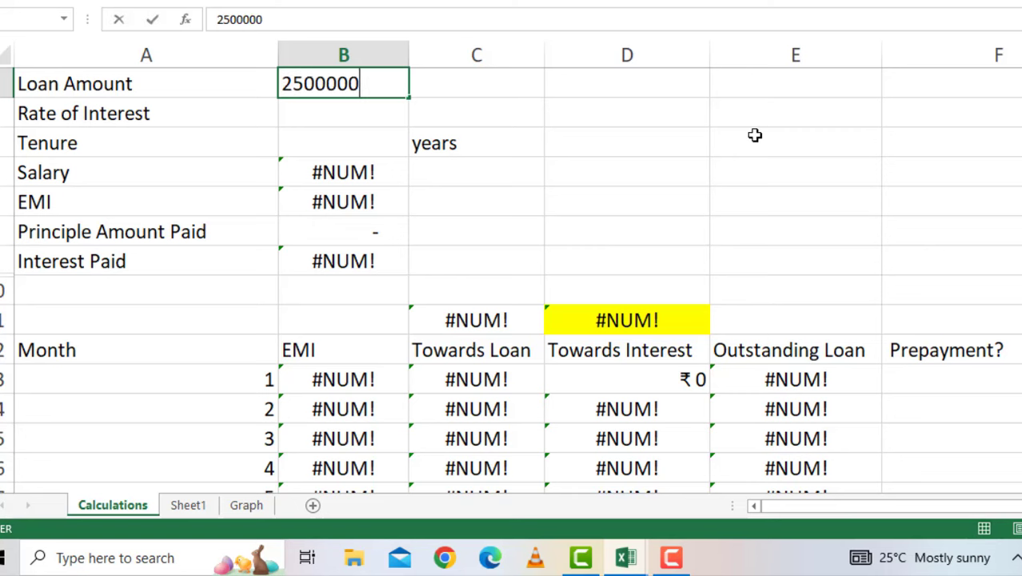
Step: Set the Rate of Interest in cell B2 of the loan sheet to 9%
{"action": "left_click", "coordinate": [356, 114]}
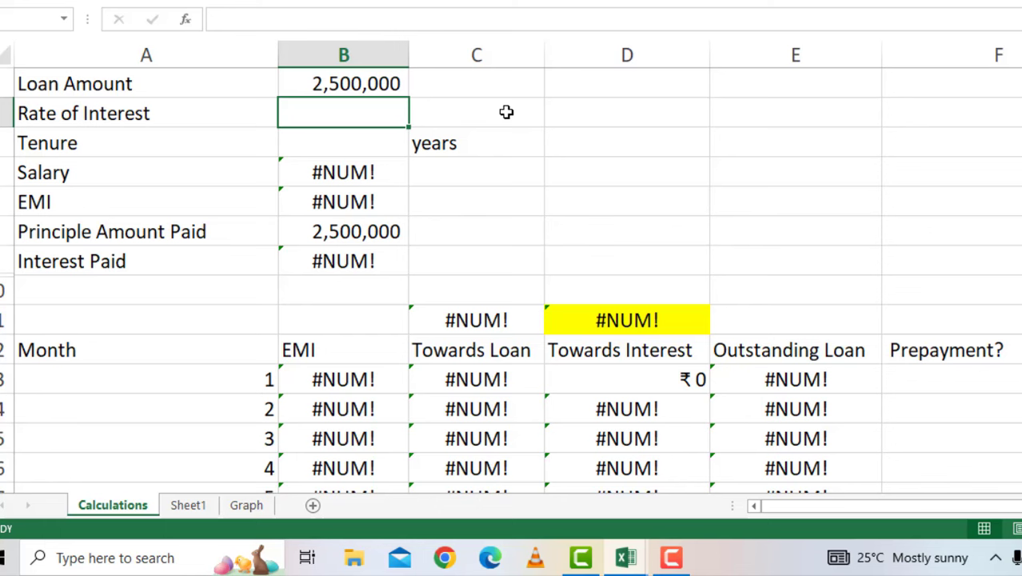
{"action": "type", "text": "8.7"}
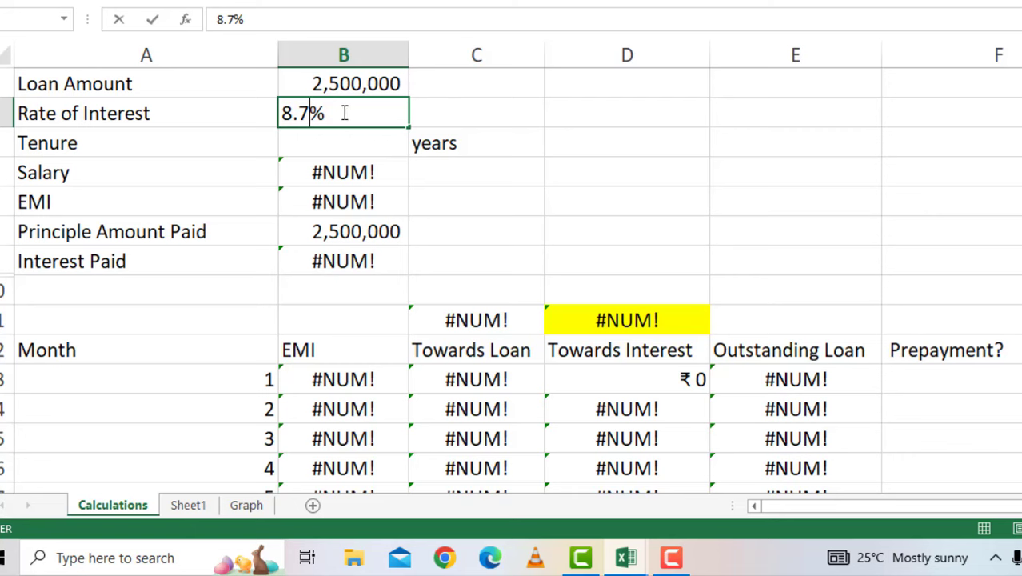
{"action": "left_click", "coordinate": [376, 112]}
{"action": "left_click_drag", "start_coordinate": [338, 112], "coordinate": [286, 116]}
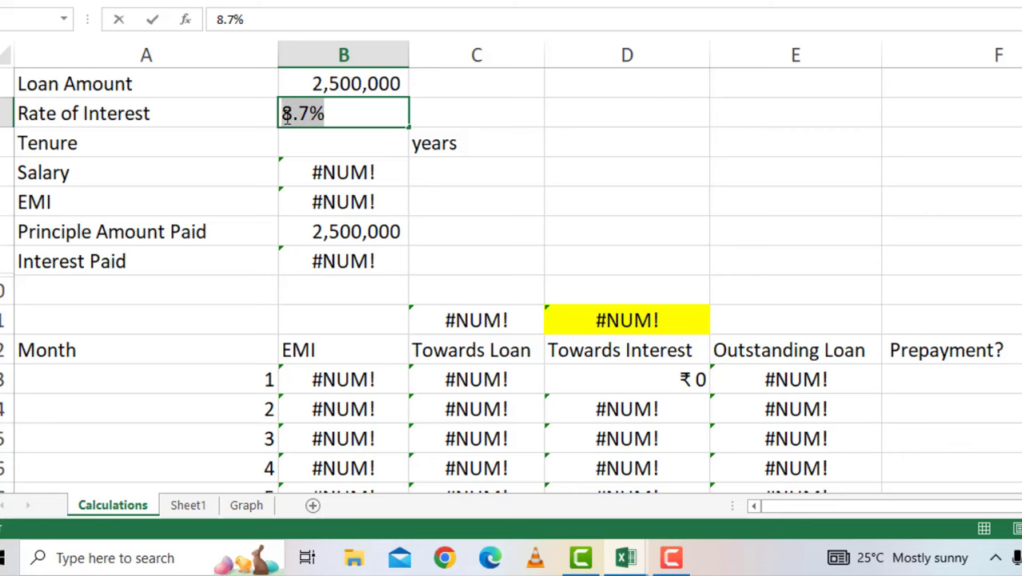
{"action": "type", "text": "9"}
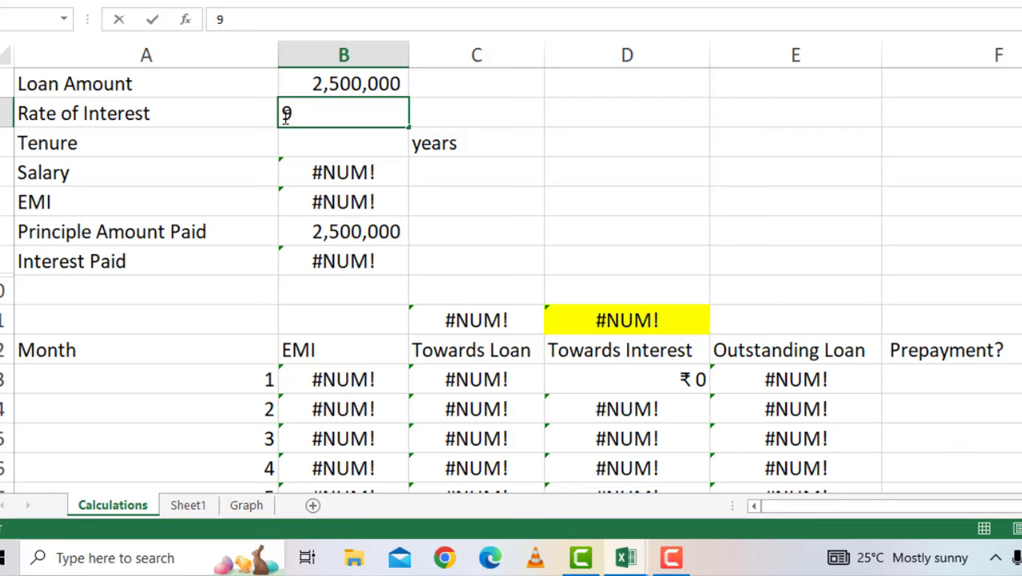
{"action": "left_click", "coordinate": [513, 116]}
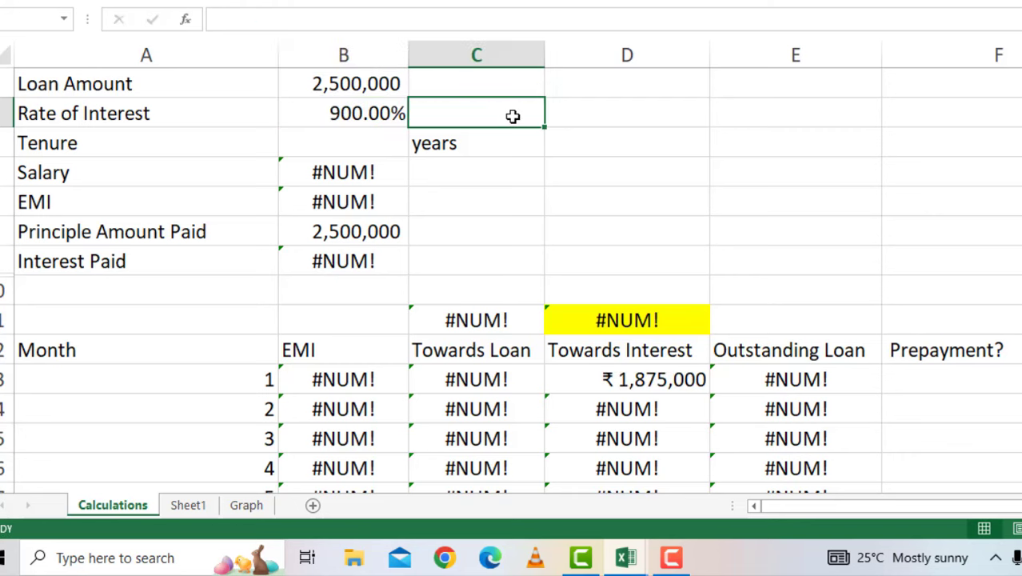
{"action": "double_click", "coordinate": [369, 113]}
{"action": "left_click", "coordinate": [390, 113]}
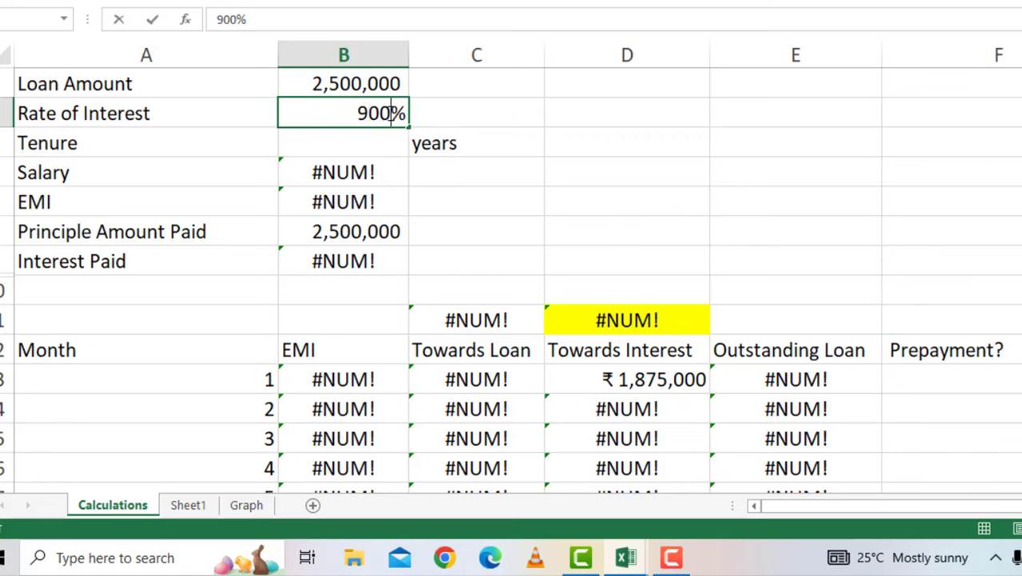
{"action": "key", "text": "BackSpace"}
{"action": "key", "text": "BackSpace"}
{"action": "left_click", "coordinate": [538, 107]}
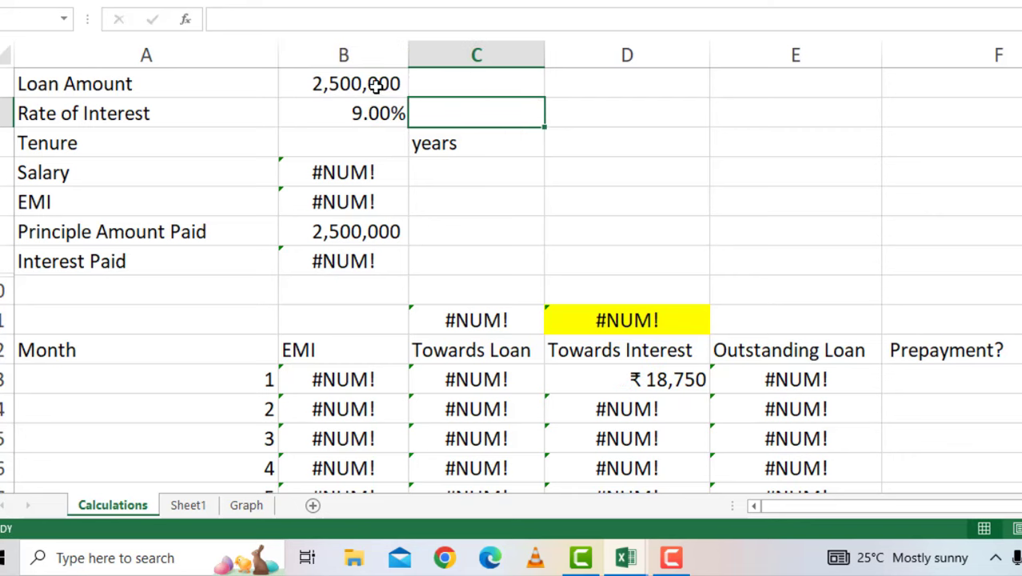
Step: Enter a loan Tenure of 20 years in cell B3
{"action": "left_click", "coordinate": [379, 113]}
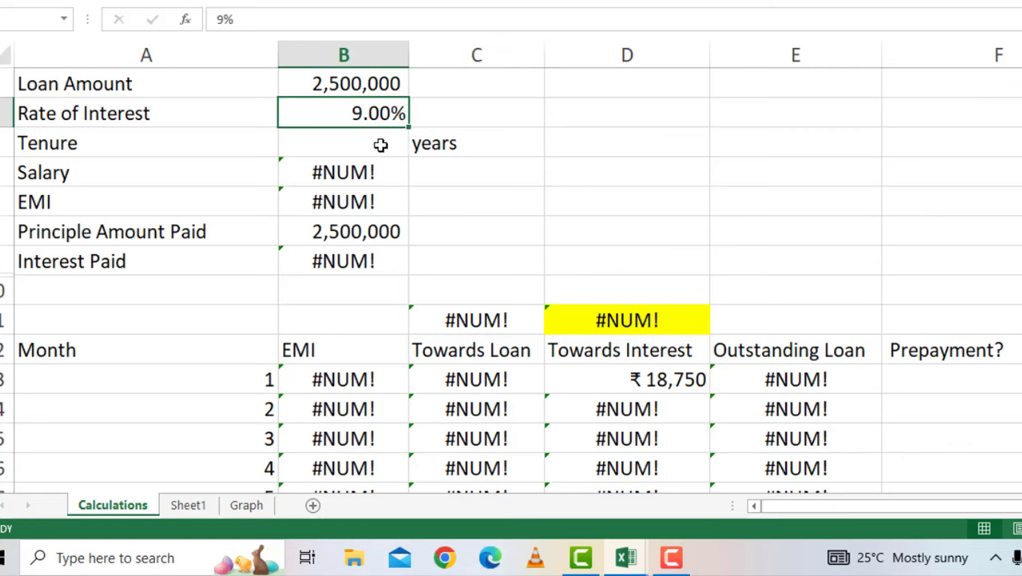
{"action": "left_click", "coordinate": [380, 144]}
{"action": "type", "text": "20"}
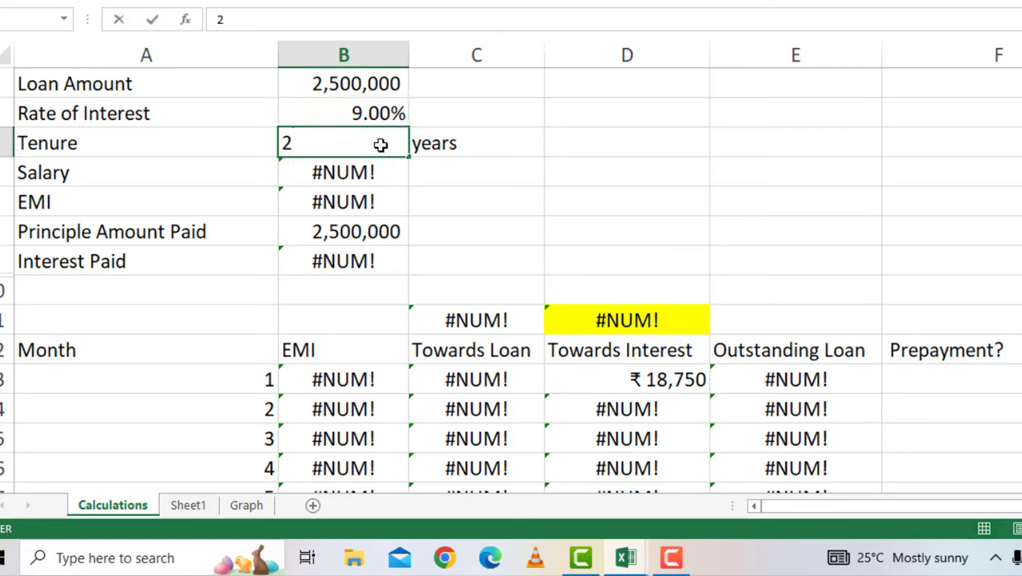
{"action": "left_click", "coordinate": [667, 178]}
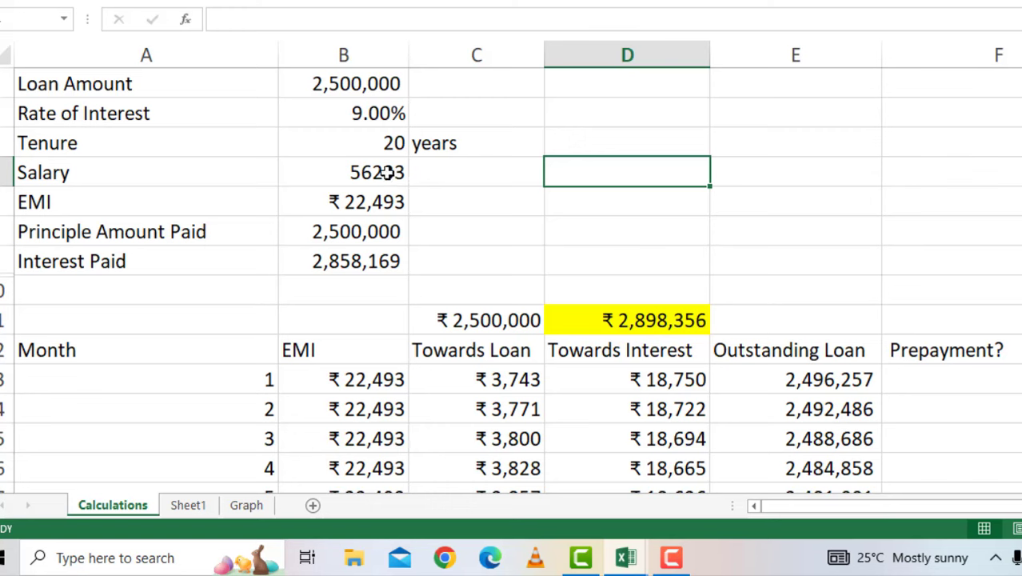
Step: Examine the required salary and the EMI formula in relation to the loan amount, interest rate and tenure
{"action": "left_click", "coordinate": [376, 113]}
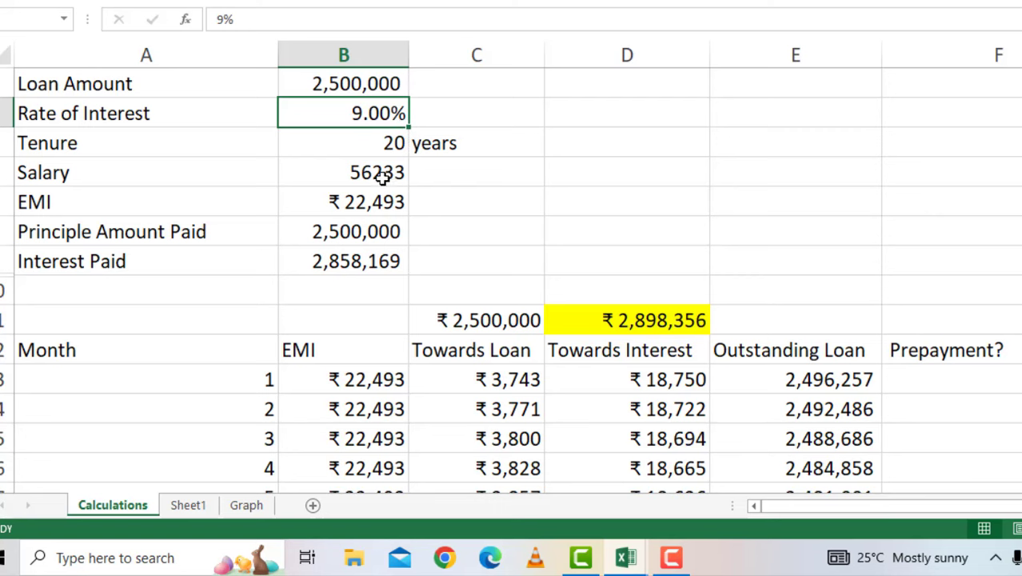
{"action": "left_click", "coordinate": [503, 184]}
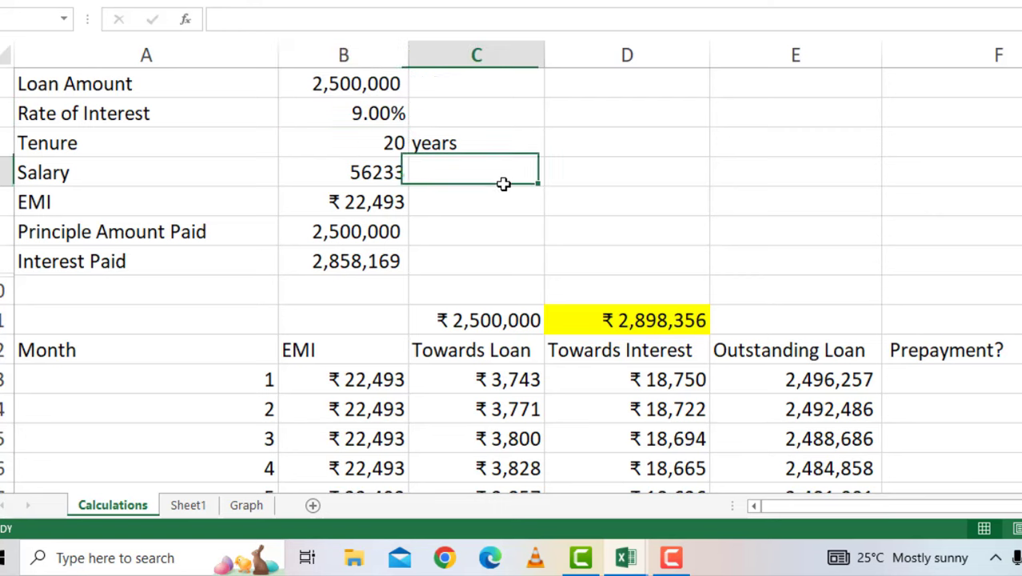
{"action": "left_click", "coordinate": [584, 164]}
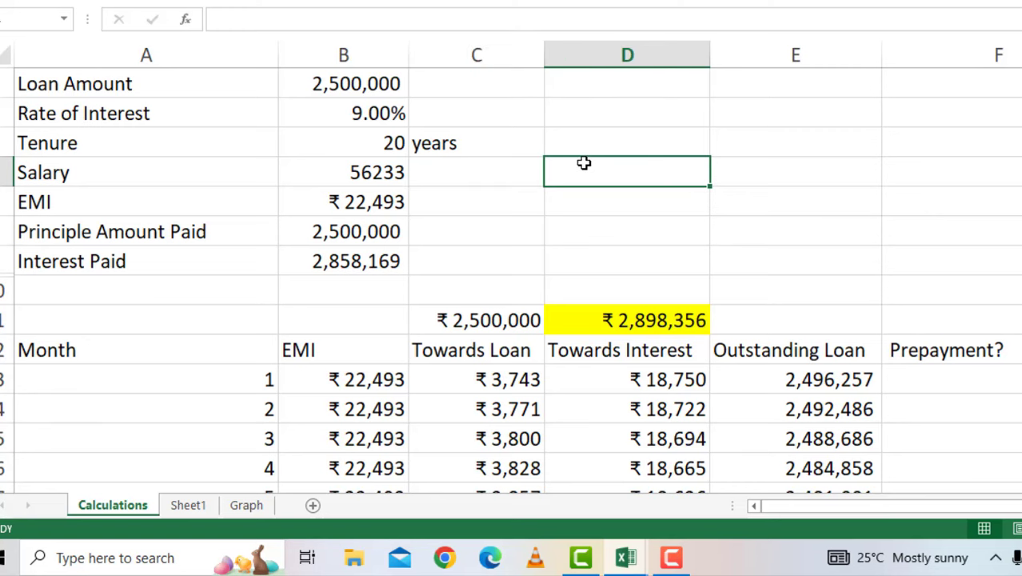
{"action": "left_click", "coordinate": [365, 202]}
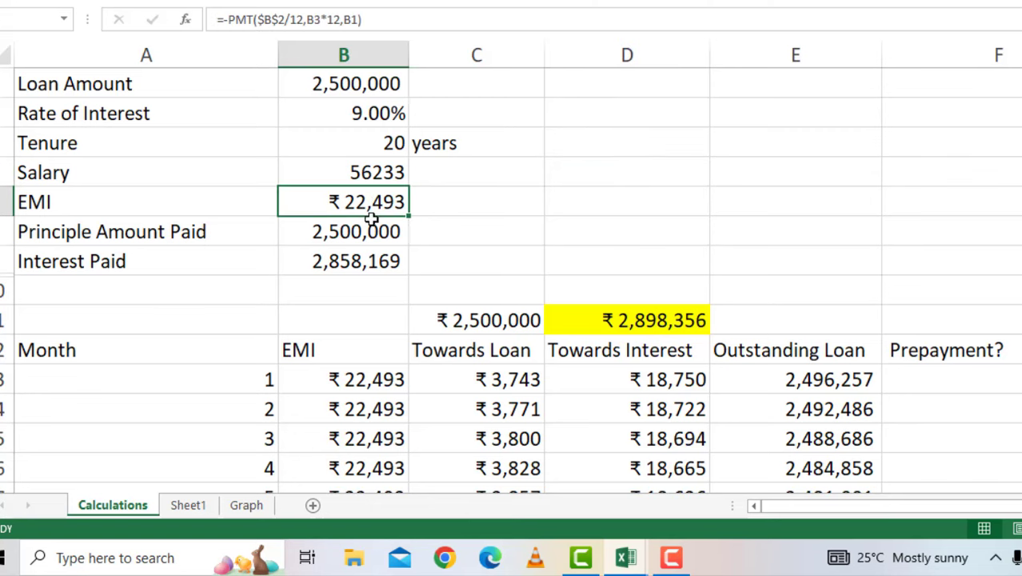
{"action": "left_click", "coordinate": [477, 199]}
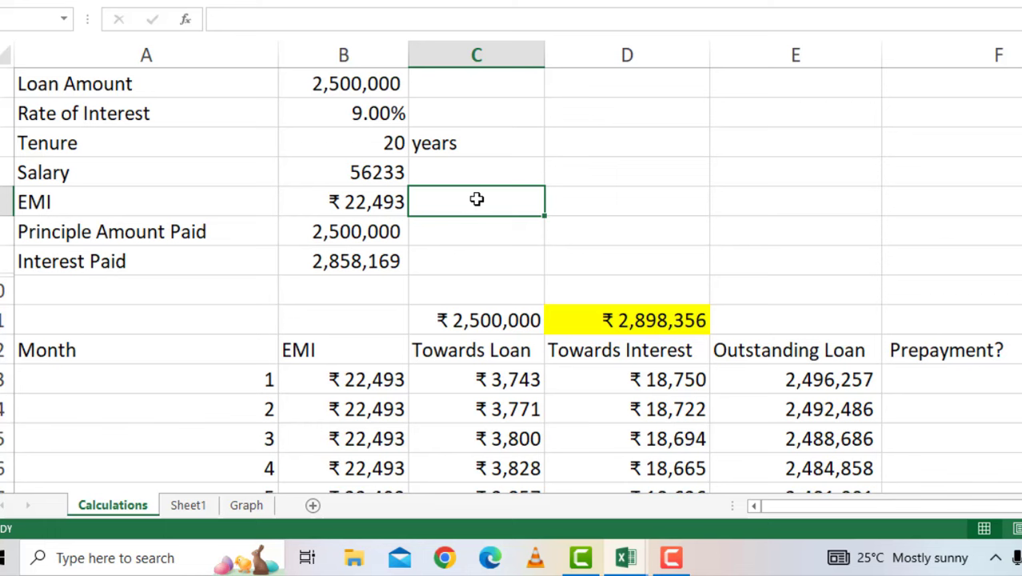
{"action": "left_click", "coordinate": [389, 83]}
{"action": "left_click", "coordinate": [406, 114]}
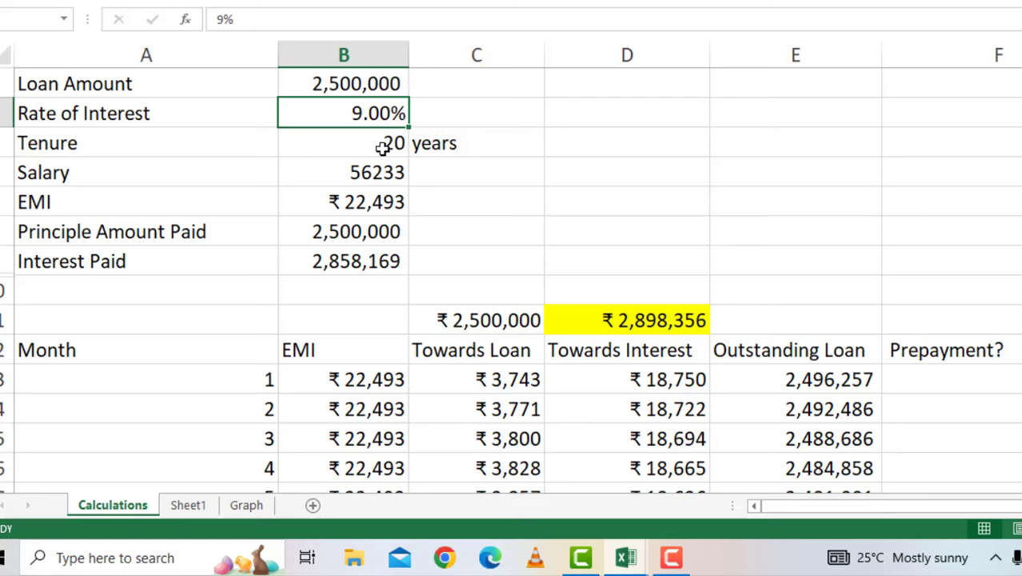
{"action": "left_click", "coordinate": [384, 142]}
{"action": "left_click", "coordinate": [398, 204]}
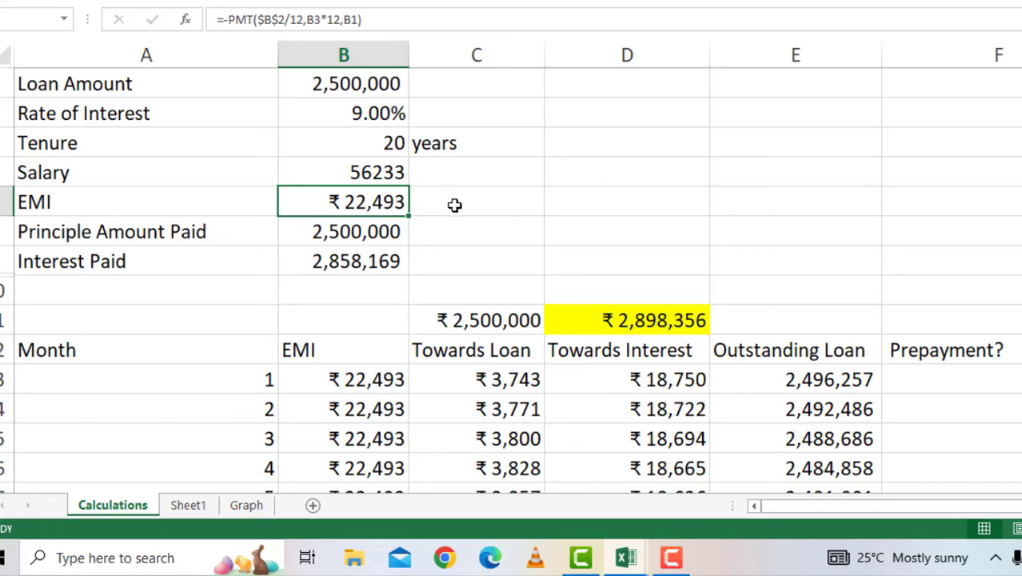
Step: Add a Total row below Interest Paid, summing the principal and interest paid with the formula =b6+b7
{"action": "left_click", "coordinate": [369, 234]}
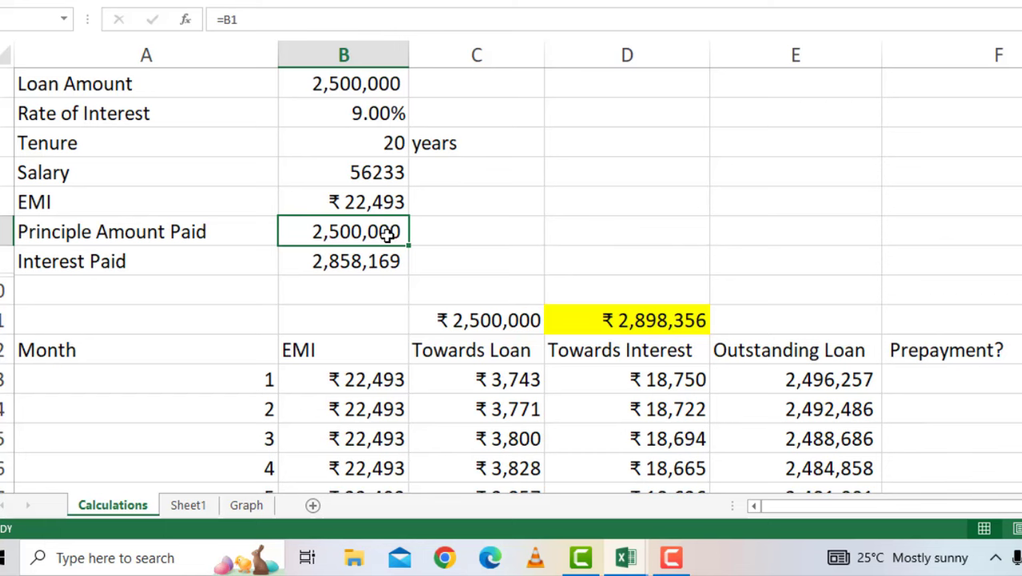
{"action": "left_click", "coordinate": [336, 270]}
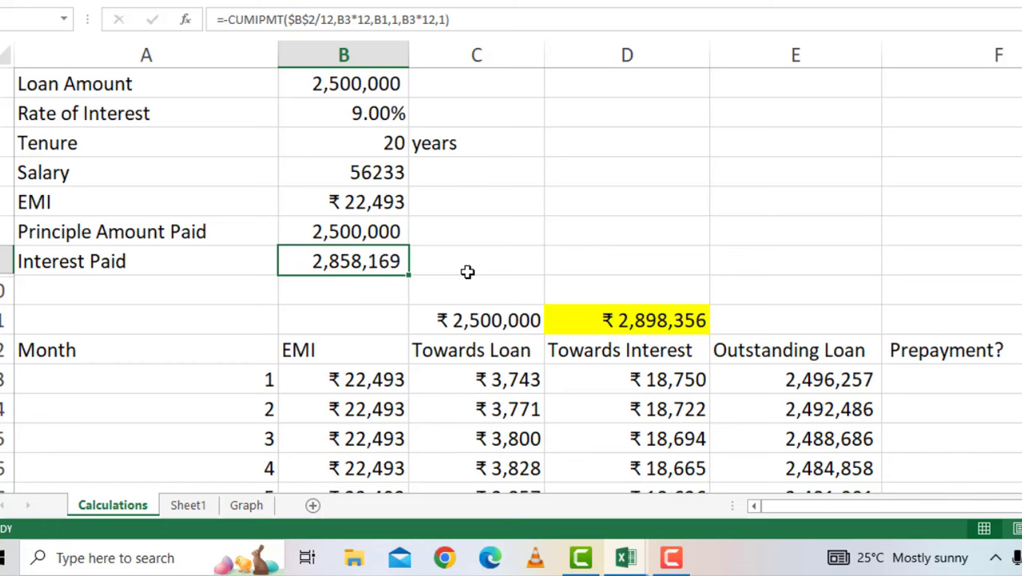
{"action": "left_click", "coordinate": [192, 293]}
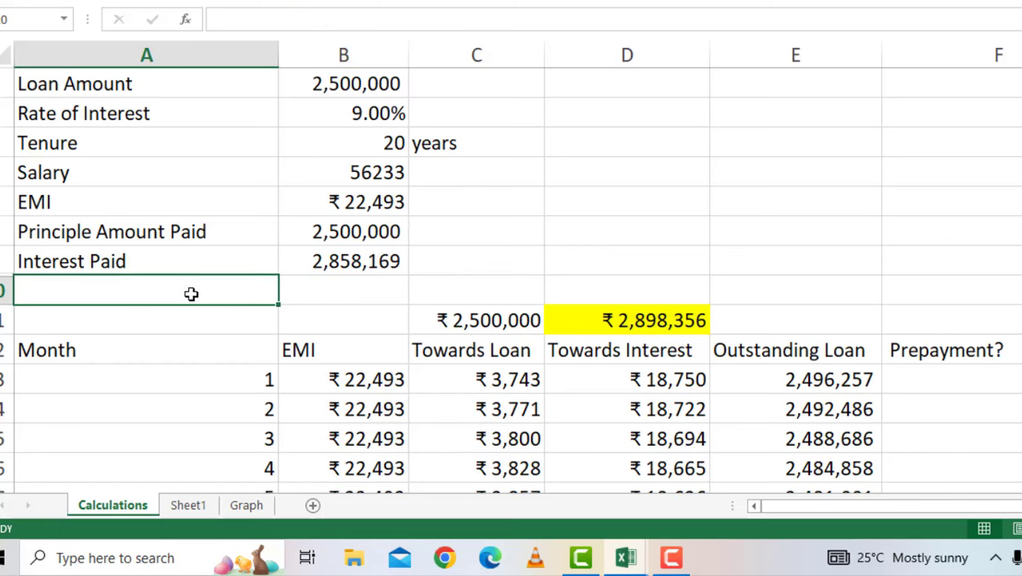
{"action": "type", "text": "T"}
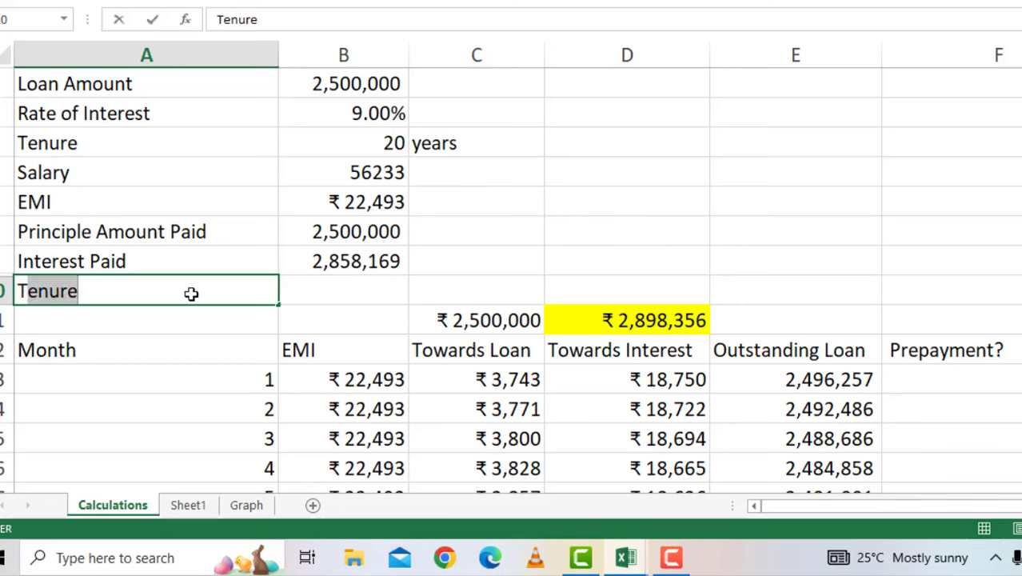
{"action": "type", "text": "otal"}
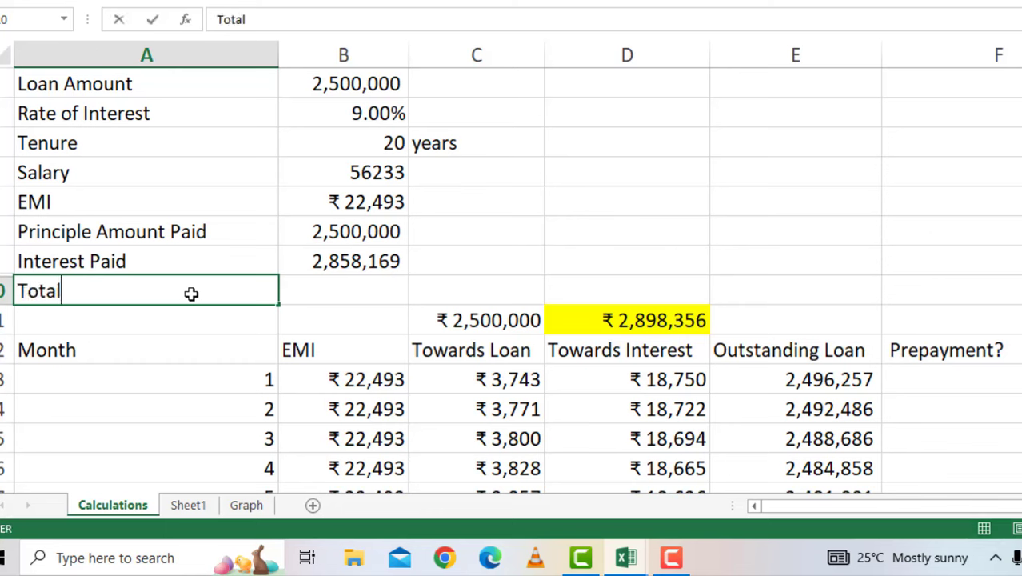
{"action": "left_click", "coordinate": [342, 297]}
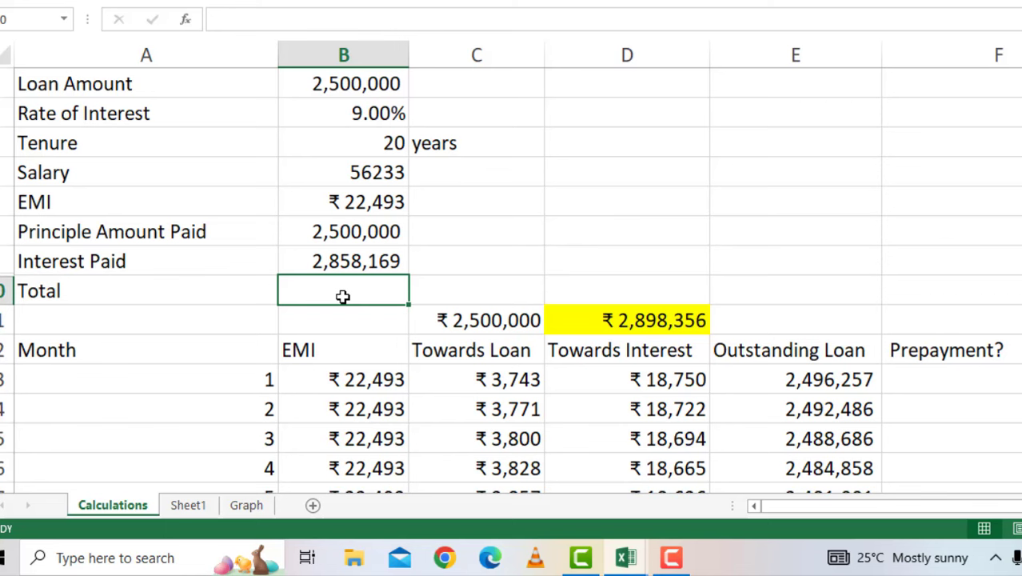
{"action": "type", "text": "="}
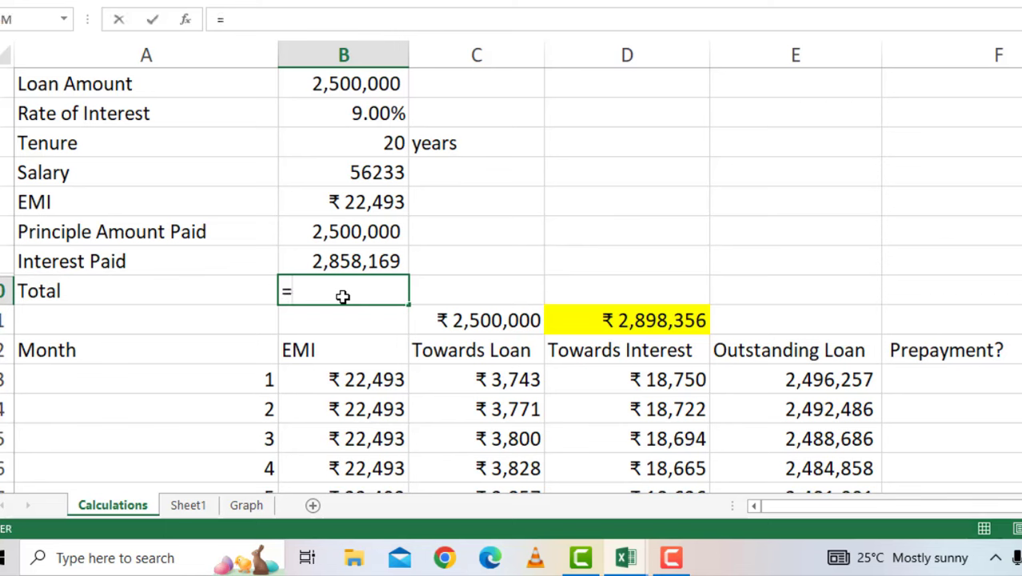
{"action": "type", "text": "b6"}
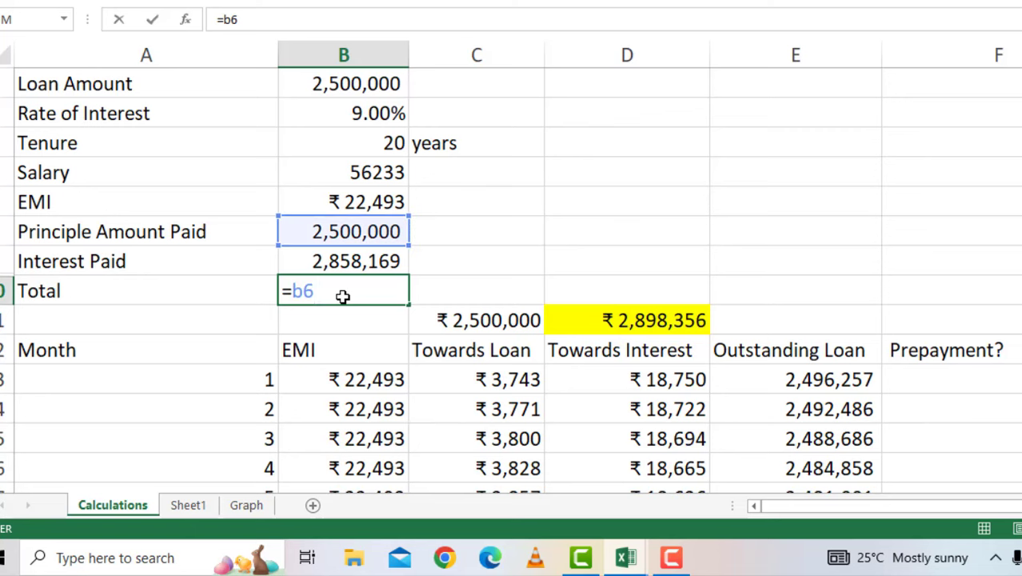
{"action": "type", "text": "+b7"}
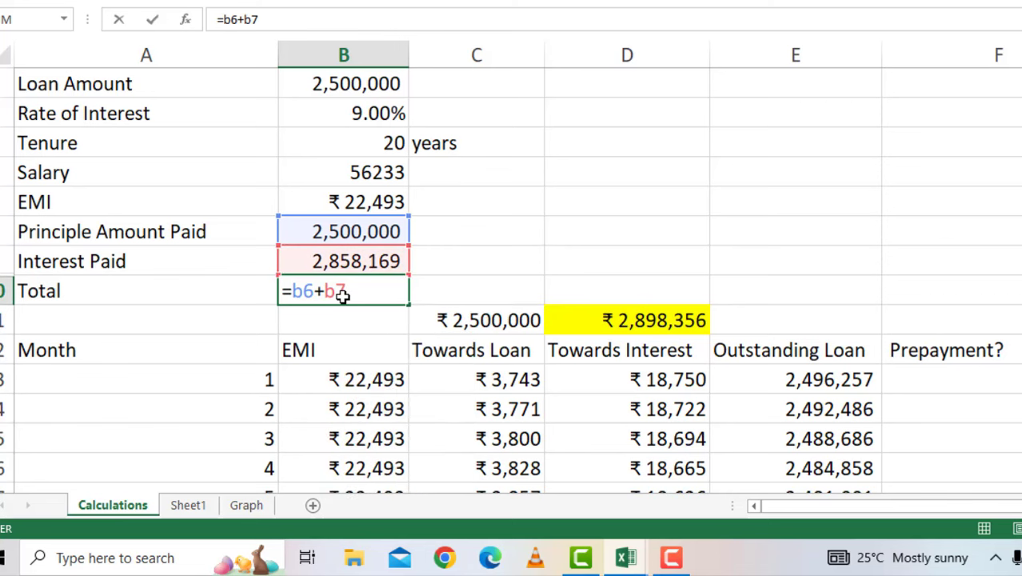
{"action": "key", "text": "Return"}
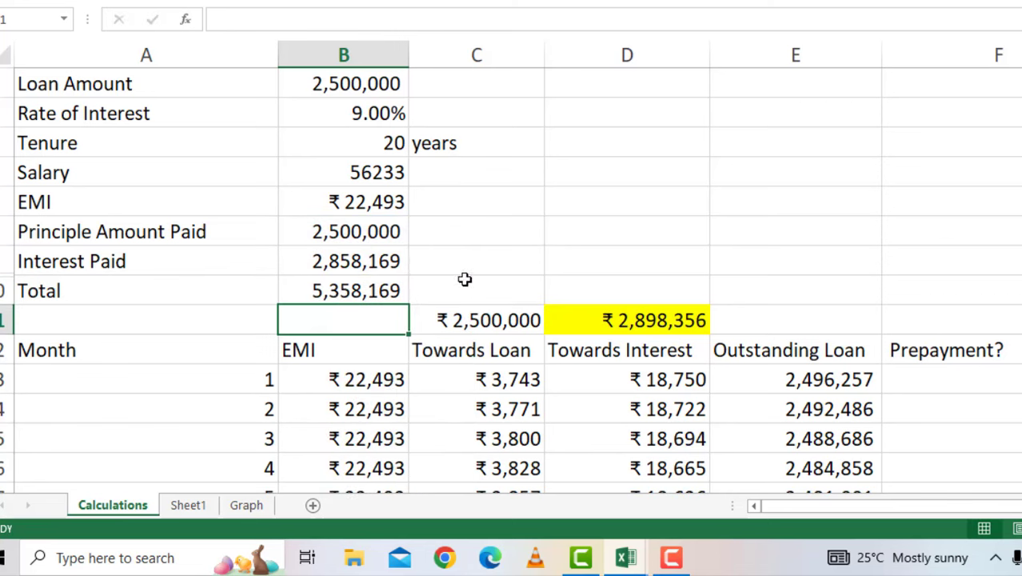
Step: Compare the total repayment with the principal paid, interest paid and EMI in the loan summary
{"action": "left_click", "coordinate": [465, 279]}
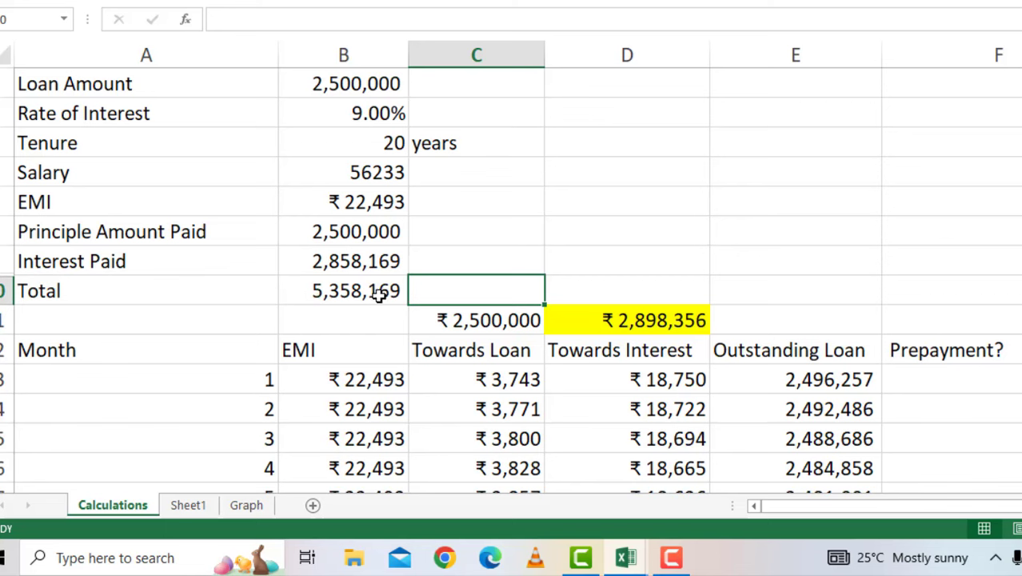
{"action": "left_click", "coordinate": [375, 232]}
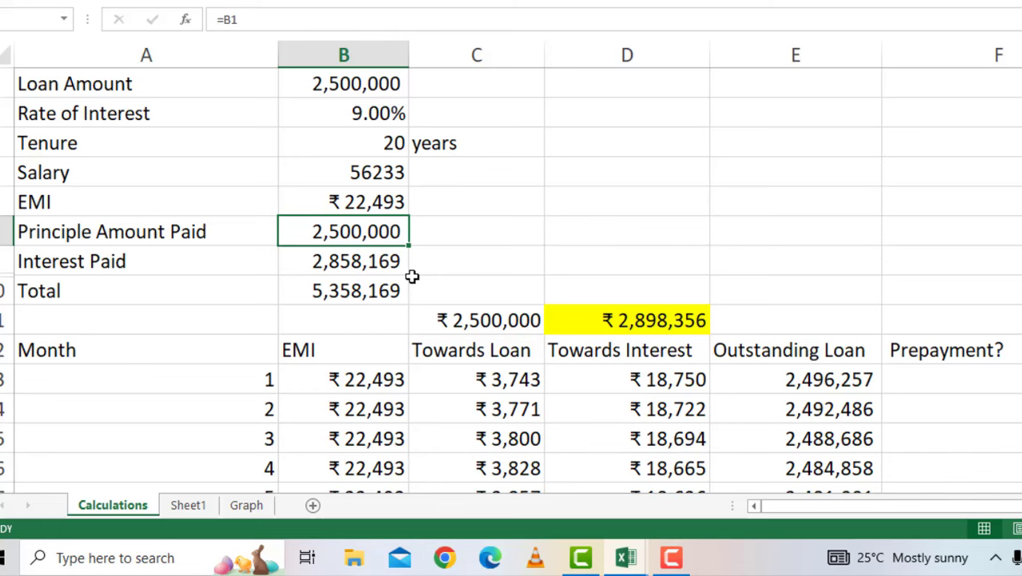
{"action": "left_click", "coordinate": [372, 257]}
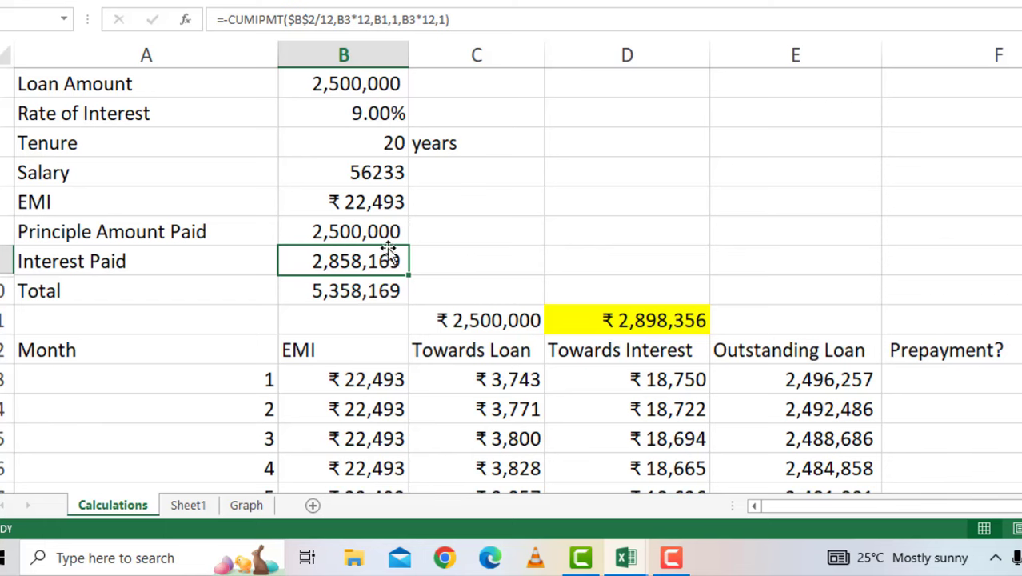
{"action": "left_click", "coordinate": [344, 208]}
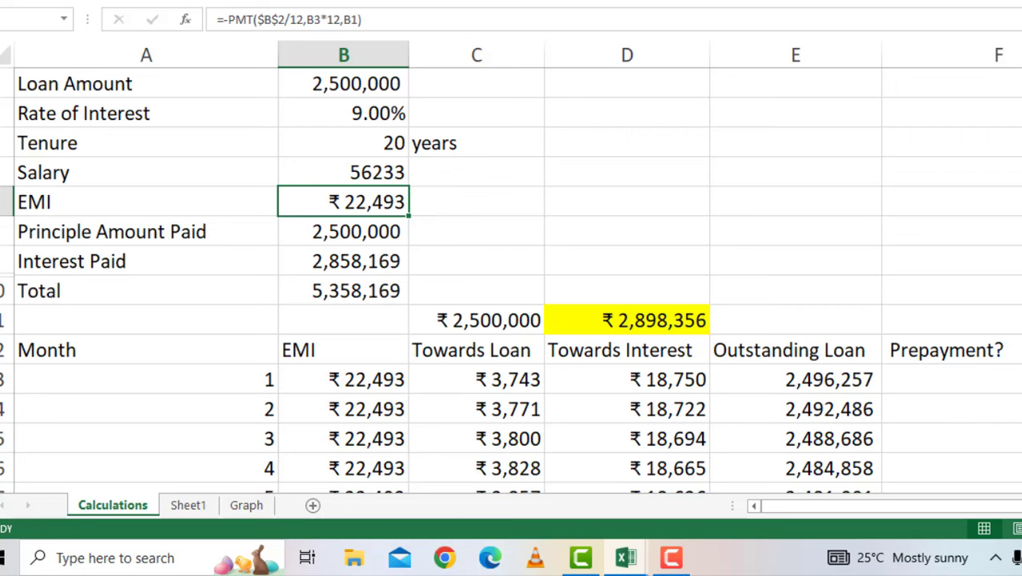
Step: Examine the SUM formulas above the Towards Loan and Towards Interest columns and the monthly amounts they add up
{"action": "scroll", "coordinate": [458, 202], "scroll_direction": "down", "scroll_amount": 4}
{"action": "scroll", "coordinate": [458, 202], "scroll_direction": "up", "scroll_amount": 3}
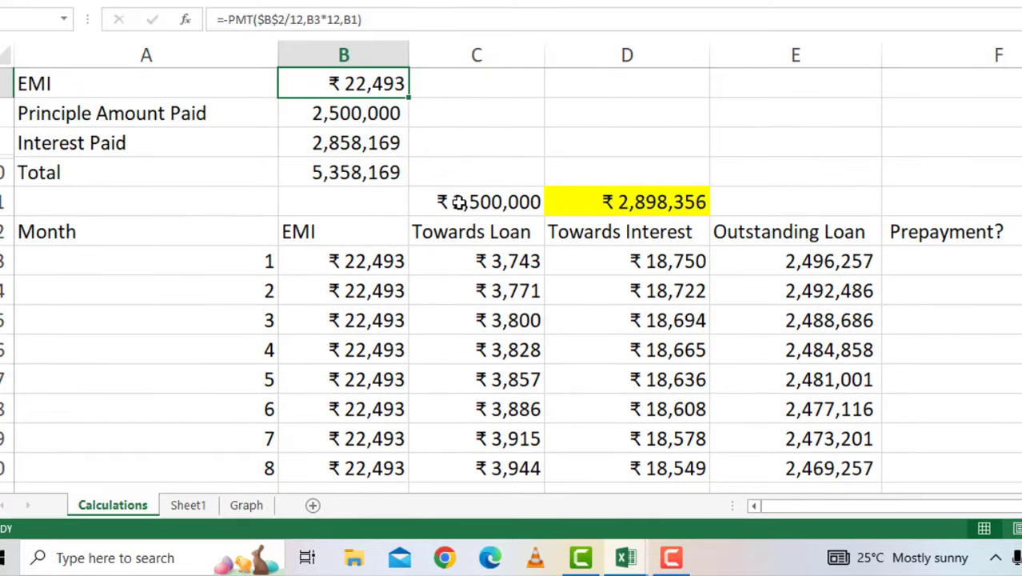
{"action": "left_click", "coordinate": [459, 201]}
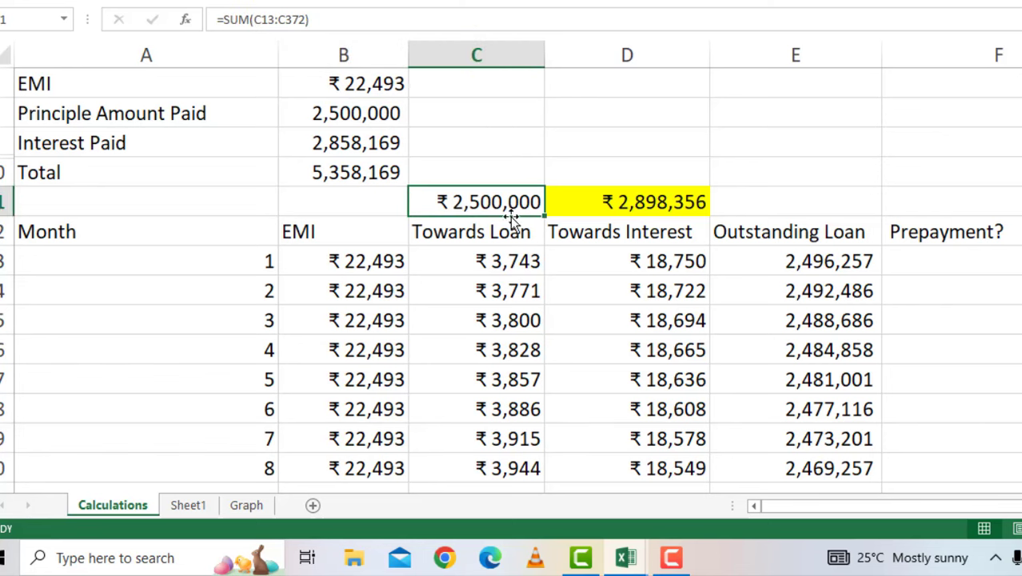
{"action": "left_click", "coordinate": [648, 209]}
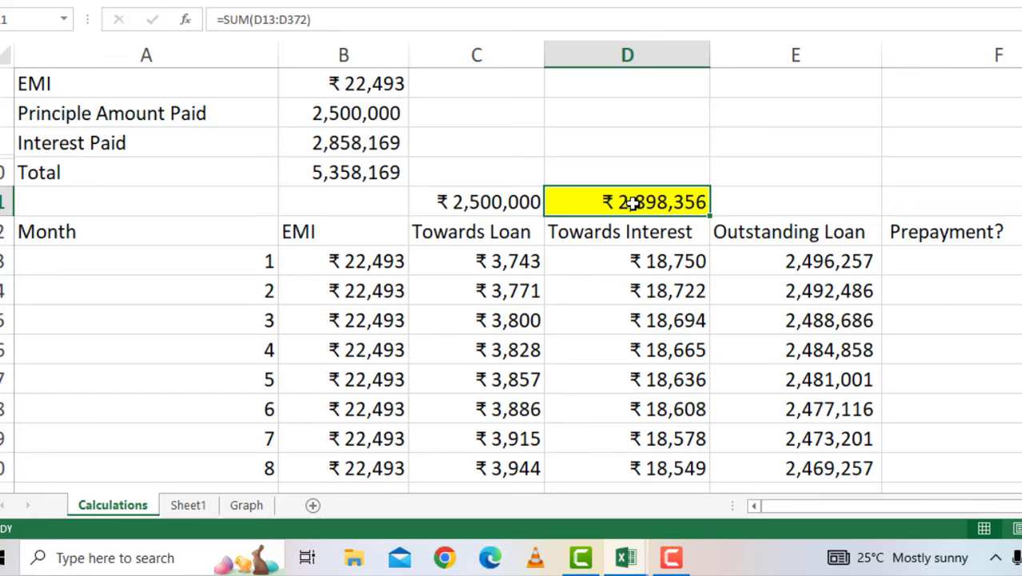
{"action": "left_click_drag", "start_coordinate": [498, 202], "coordinate": [487, 235]}
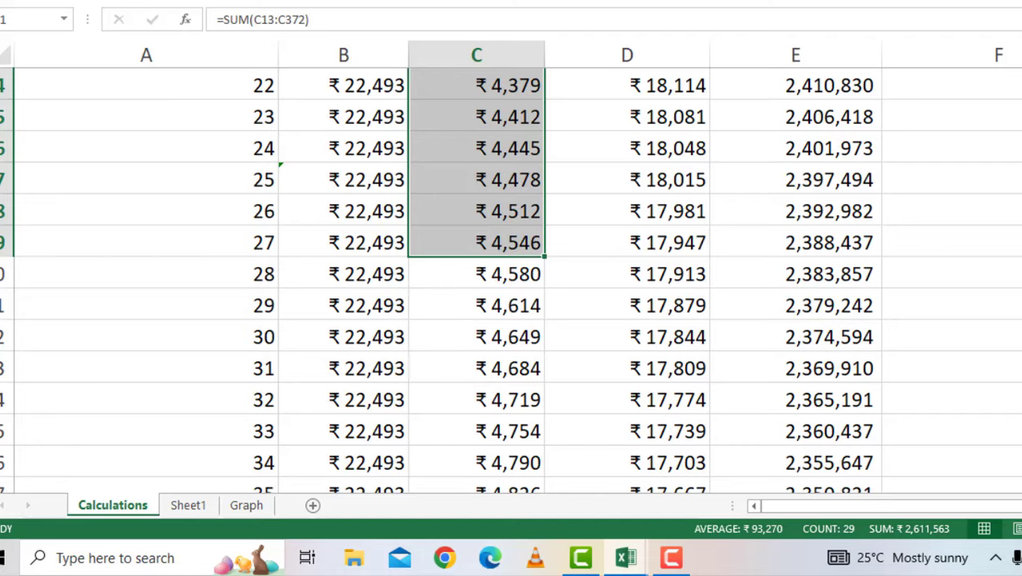
{"action": "scroll", "coordinate": [512, 272], "scroll_direction": "up", "scroll_amount": 11}
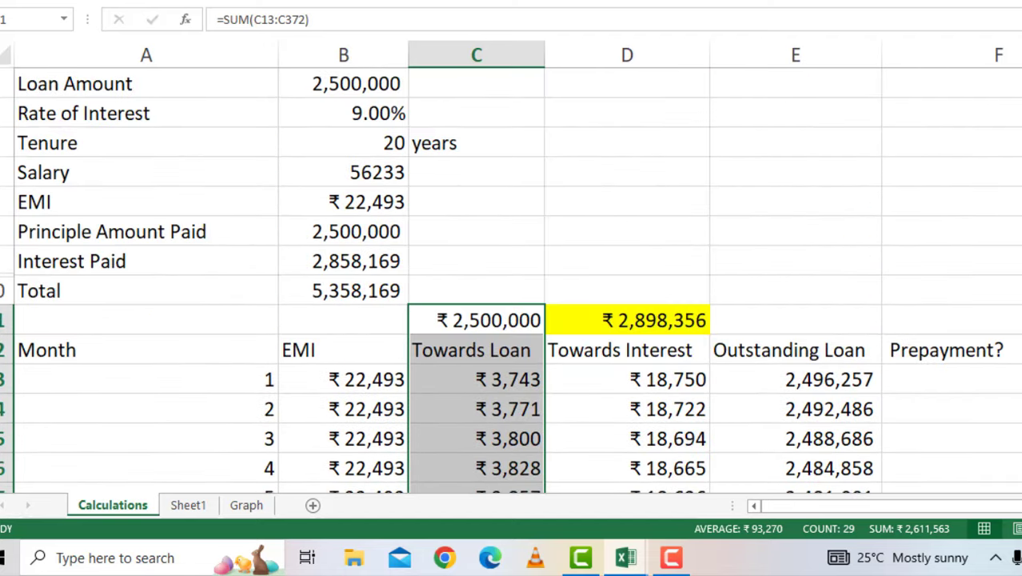
{"action": "scroll", "coordinate": [956, 152], "scroll_direction": "down", "scroll_amount": 1}
{"action": "left_click", "coordinate": [696, 261]}
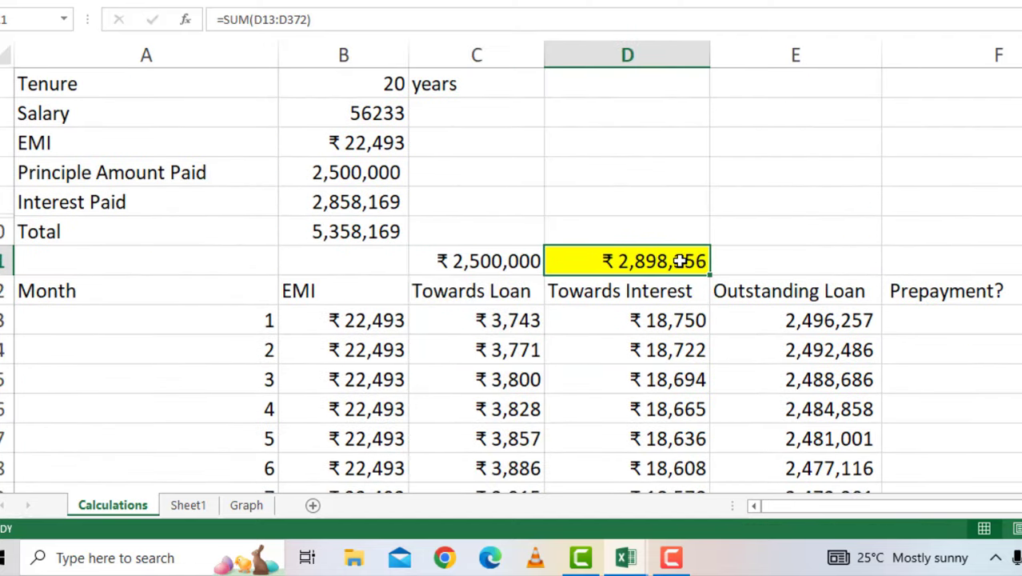
{"action": "left_click_drag", "start_coordinate": [680, 261], "coordinate": [666, 320]}
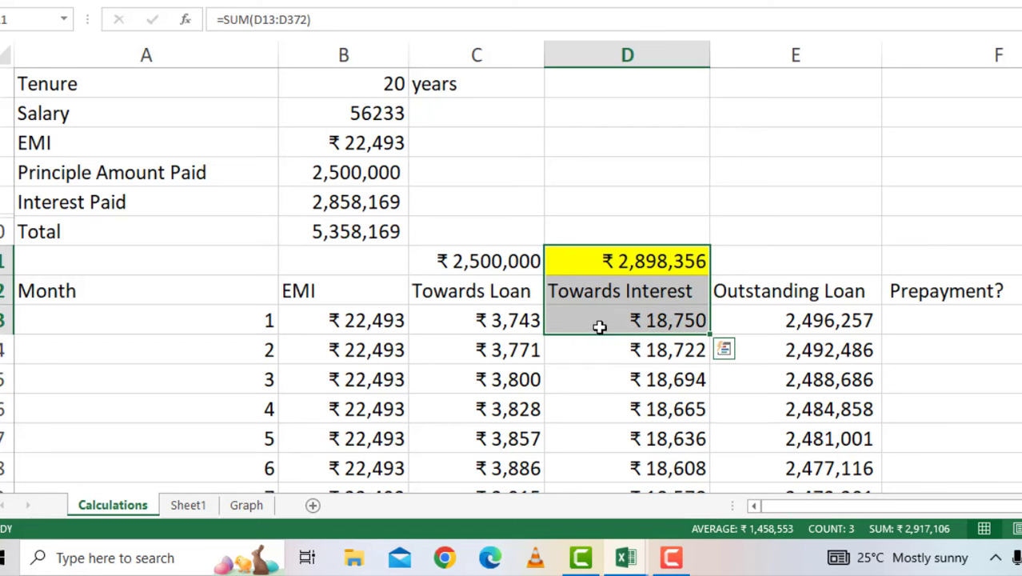
Step: Examine how the first month's EMI is split into loan and interest portions through the formulas in the schedule
{"action": "left_click", "coordinate": [425, 336]}
{"action": "left_click", "coordinate": [810, 293]}
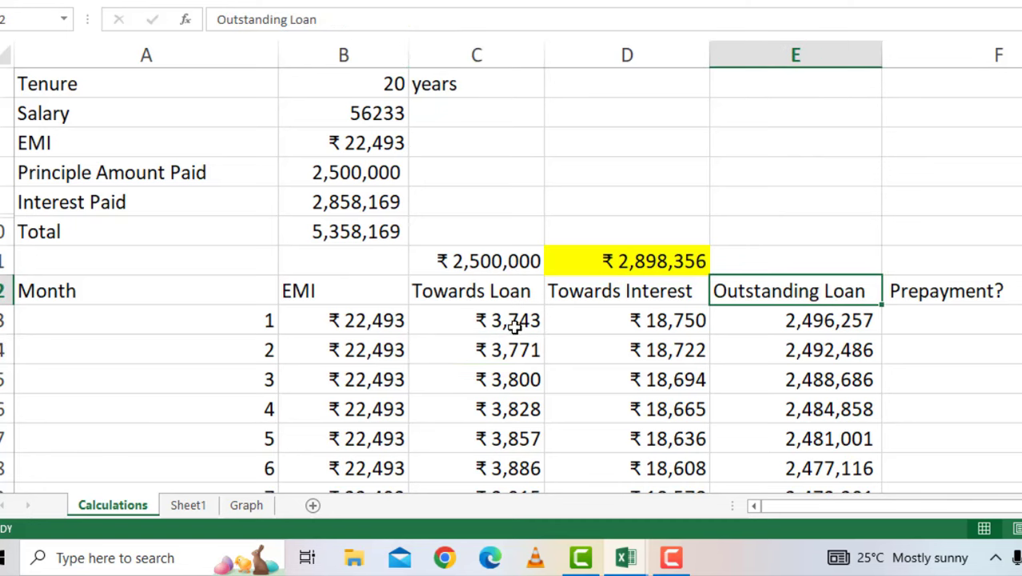
{"action": "left_click", "coordinate": [362, 320]}
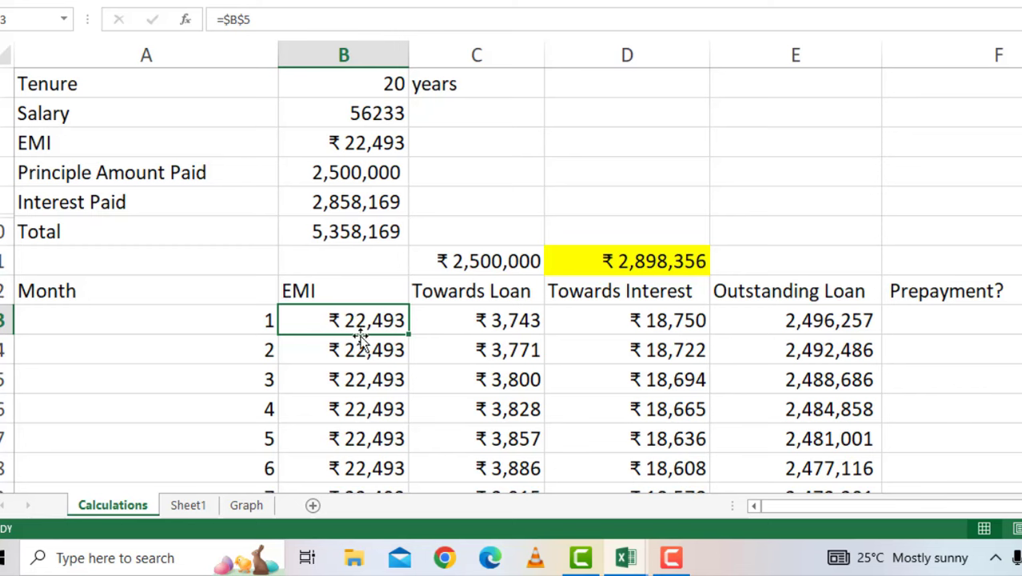
{"action": "left_click", "coordinate": [484, 324]}
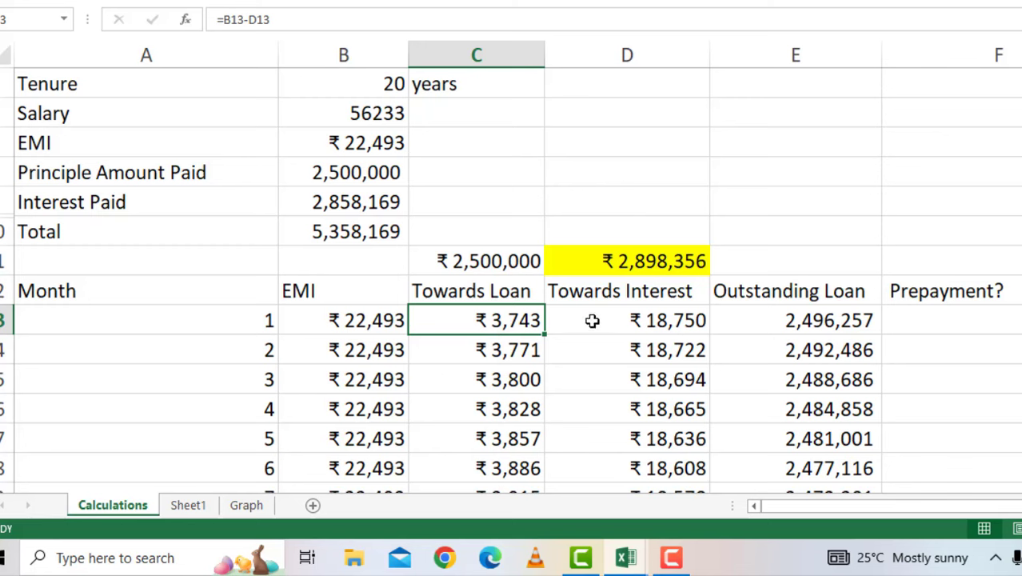
{"action": "left_click", "coordinate": [661, 266]}
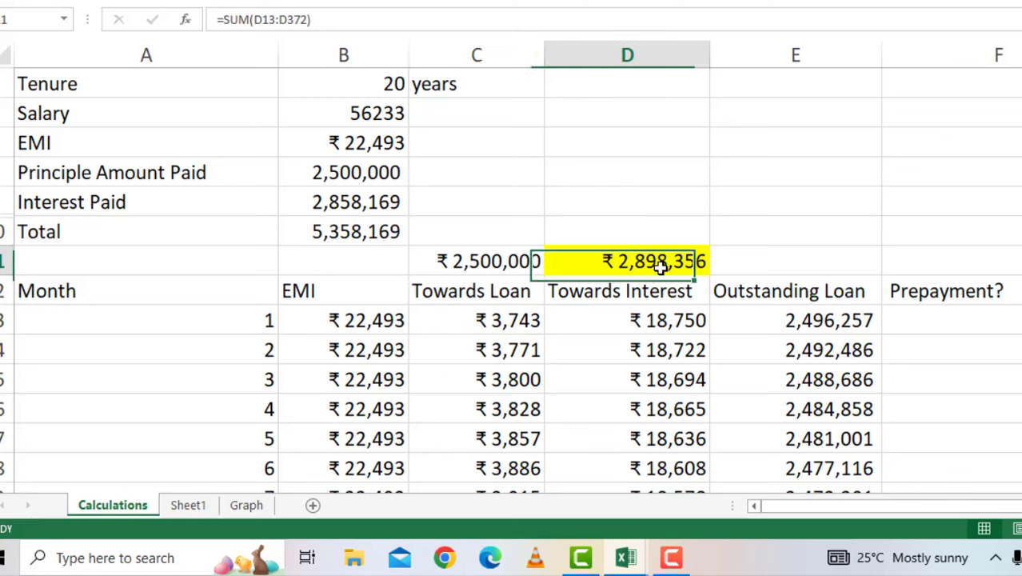
{"action": "left_click", "coordinate": [676, 320]}
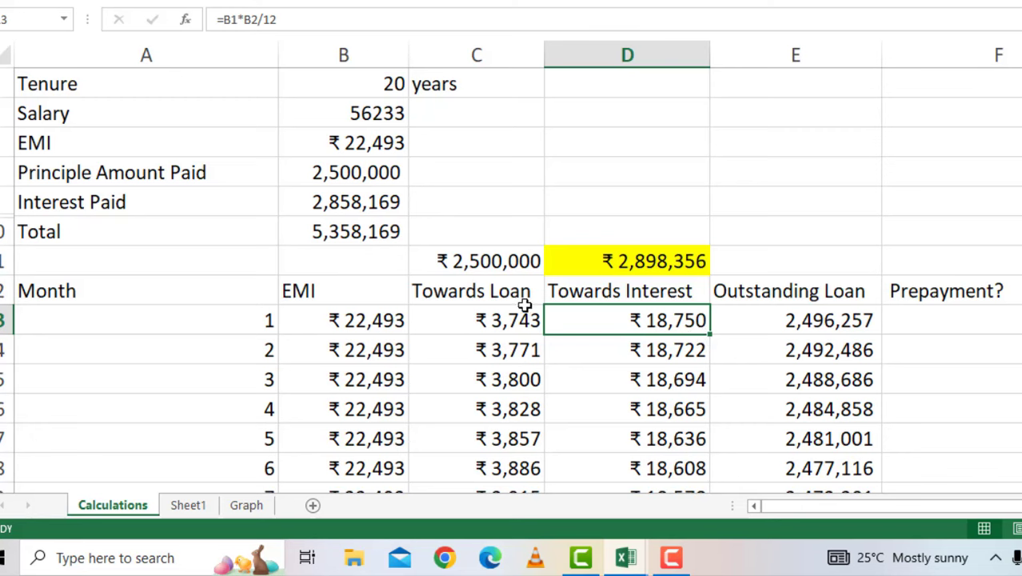
{"action": "left_click", "coordinate": [502, 323]}
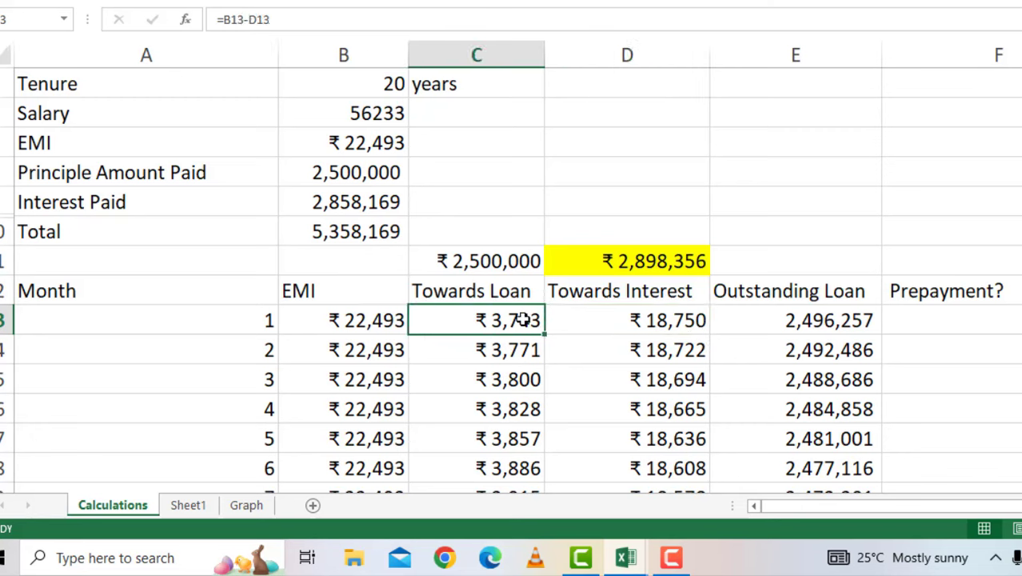
Step: Examine the Towards Loan and Towards Interest formulas for the second month onwards and compare the monthly amounts
{"action": "left_click", "coordinate": [516, 350]}
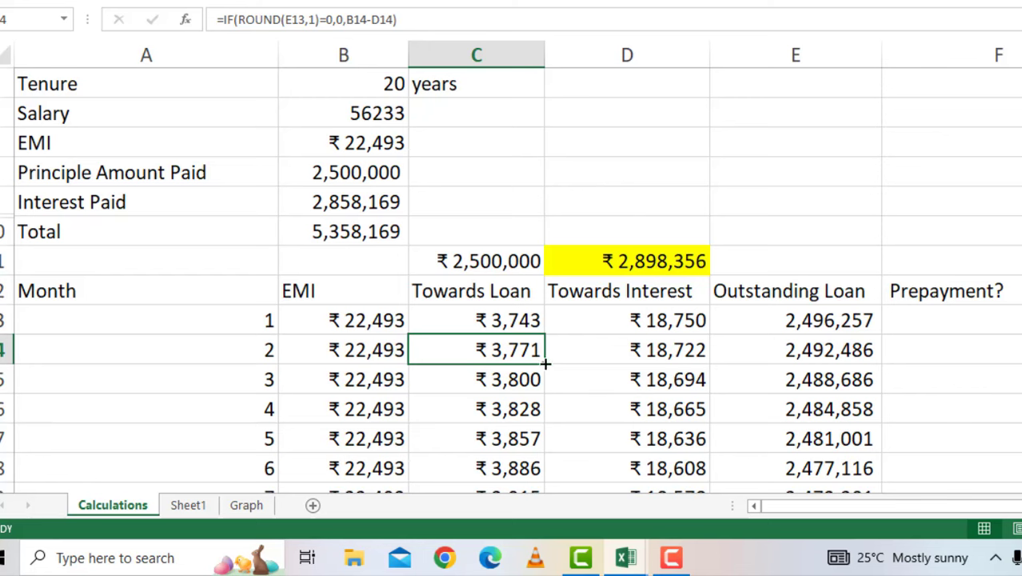
{"action": "left_click", "coordinate": [666, 371]}
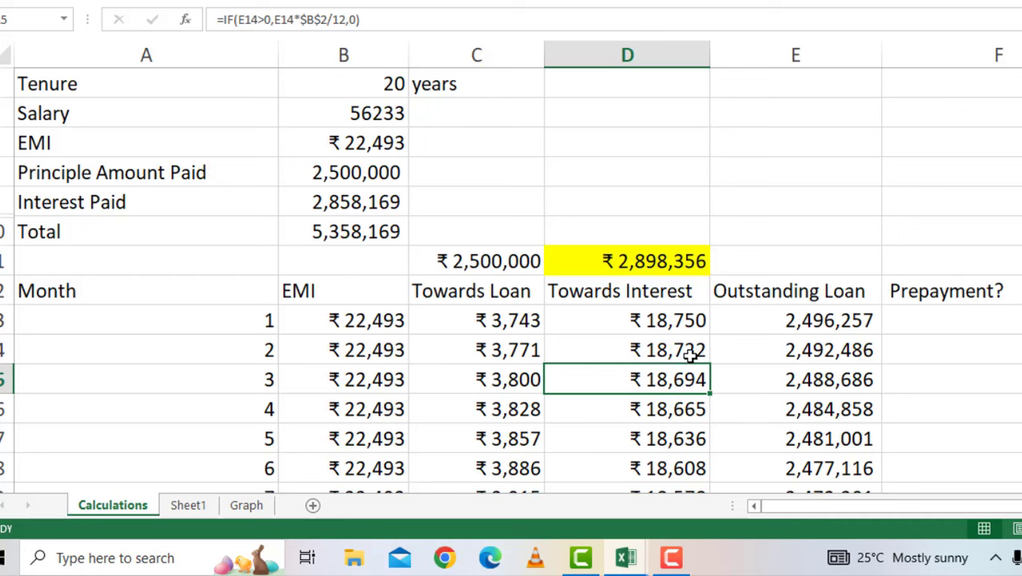
{"action": "left_click", "coordinate": [691, 356]}
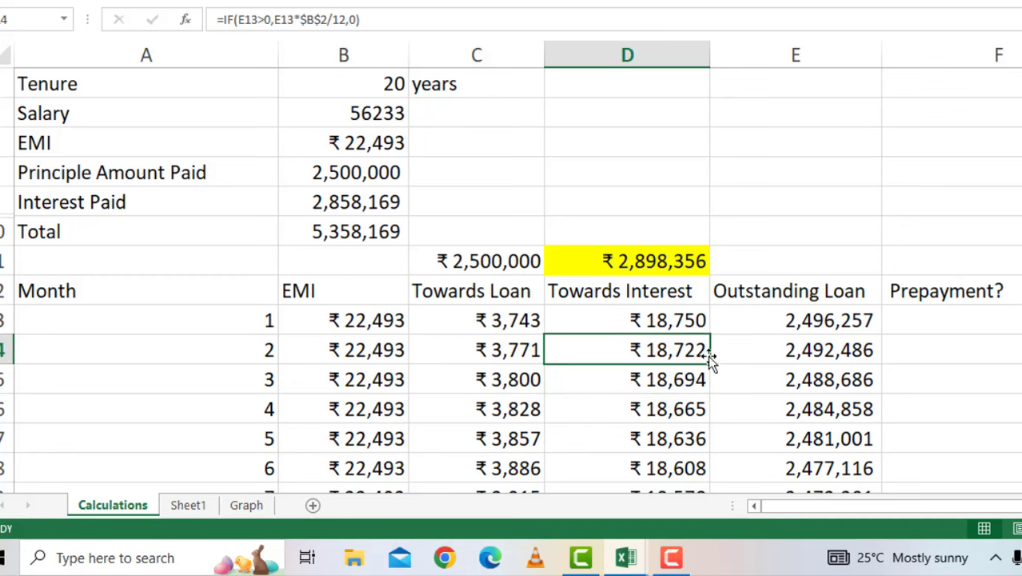
{"action": "left_click", "coordinate": [528, 373]}
{"action": "left_click", "coordinate": [529, 404]}
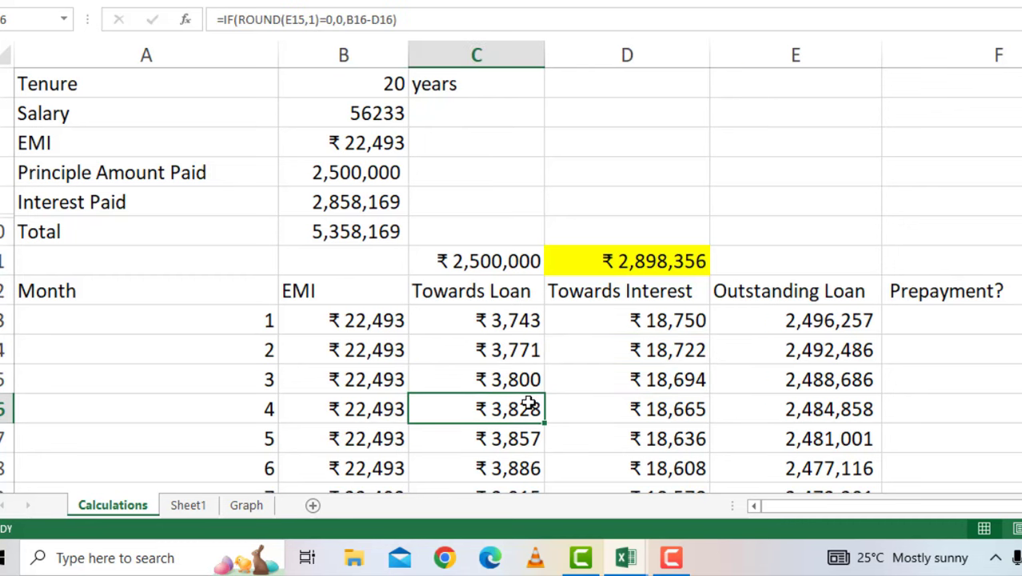
{"action": "left_click_drag", "start_coordinate": [516, 320], "coordinate": [520, 438]}
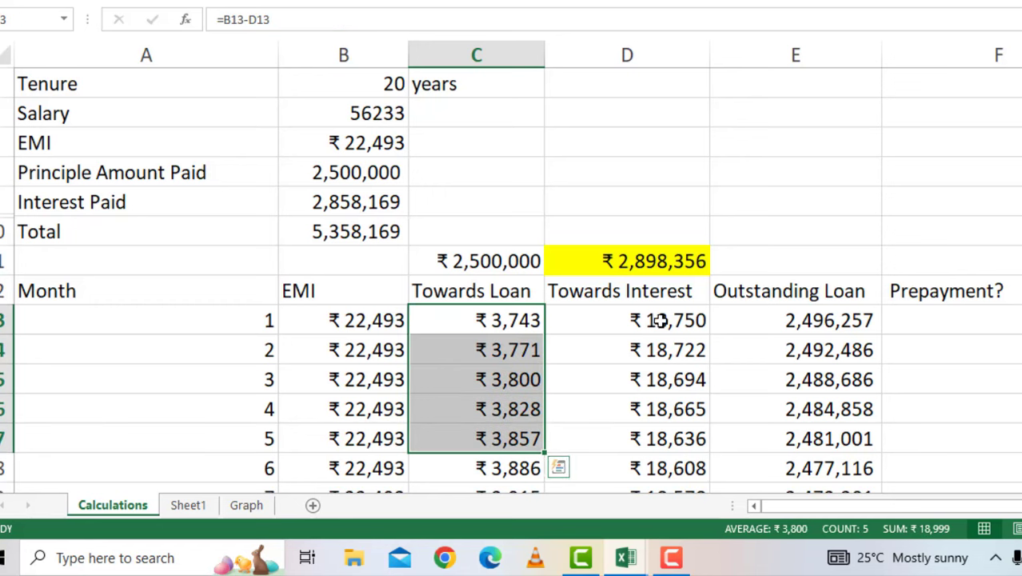
{"action": "mouse_move", "coordinate": [657, 320]}
{"action": "left_mouse_down"}
{"action": "mouse_move", "coordinate": [680, 322]}
{"action": "mouse_move", "coordinate": [679, 471]}
{"action": "mouse_move", "coordinate": [686, 364]}
{"action": "mouse_move", "coordinate": [684, 411]}
{"action": "mouse_move", "coordinate": [678, 319]}
{"action": "left_mouse_up"}
{"action": "left_click", "coordinate": [764, 199]}
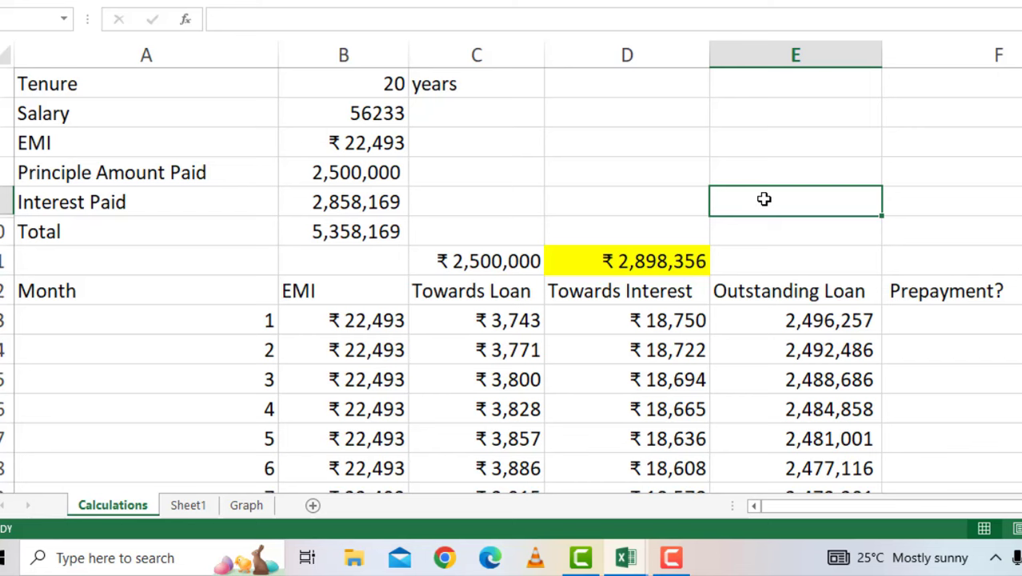
Step: Unhide the rows "Pay extra EMI every year" and "Hike EMI by __% every year" between Interest Paid and Total
{"action": "left_click", "coordinate": [441, 262]}
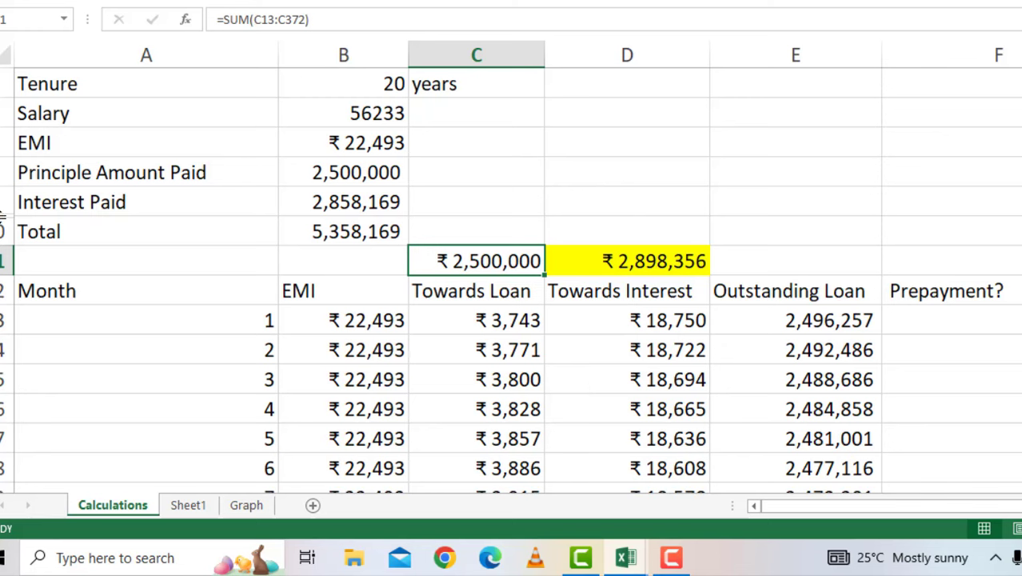
{"action": "left_click_drag", "start_coordinate": [1, 215], "coordinate": [2, 233]}
{"action": "mouse_move", "coordinate": [3, 245]}
{"action": "left_mouse_down"}
{"action": "mouse_move", "coordinate": [3, 259]}
{"action": "mouse_move", "coordinate": [4, 248]}
{"action": "left_mouse_up"}
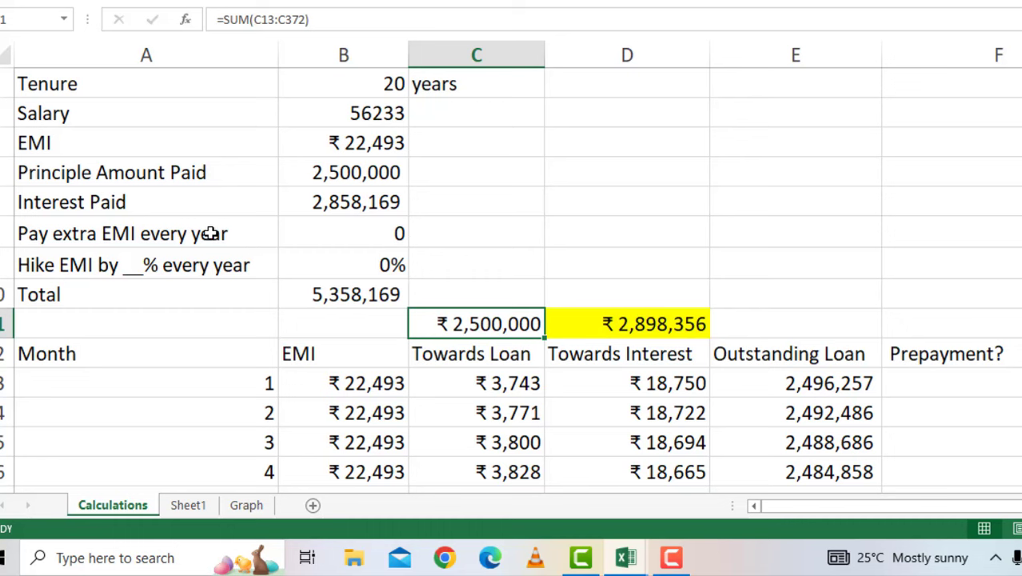
Step: Set the "Pay extra EMI every year" value to 1 in the loan summary
{"action": "left_click", "coordinate": [94, 237]}
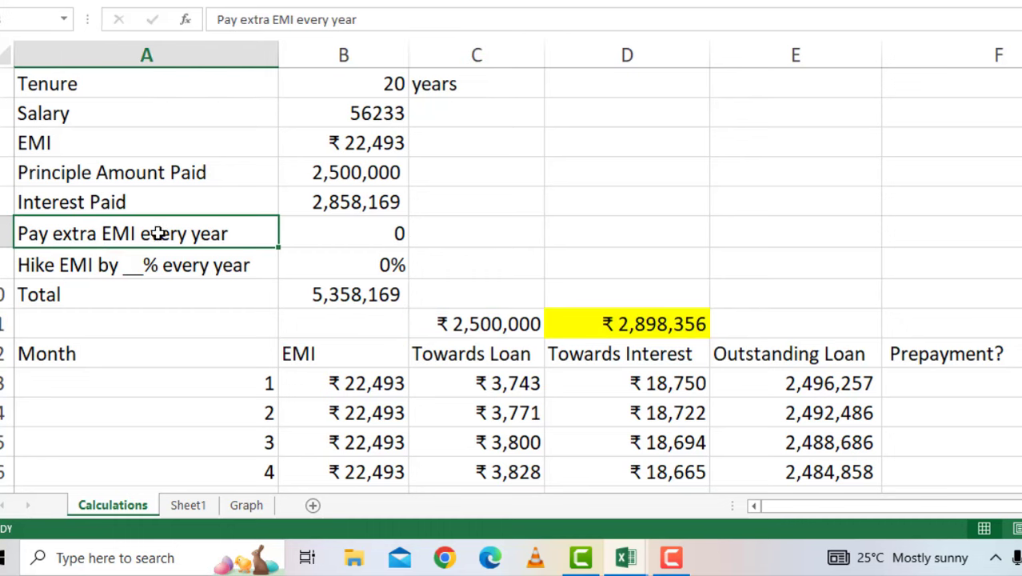
{"action": "double_click", "coordinate": [401, 233]}
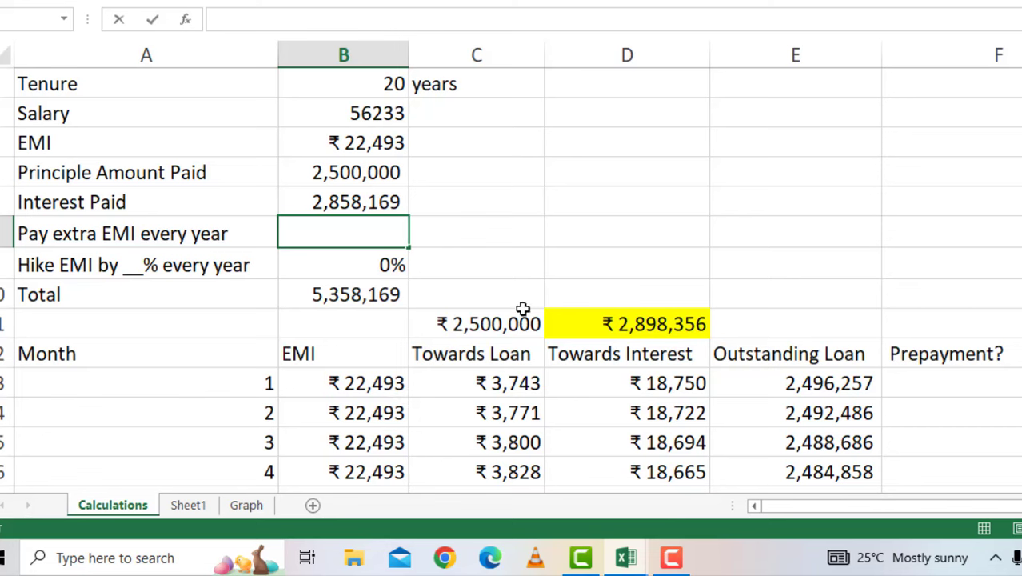
{"action": "type", "text": "1"}
{"action": "left_click", "coordinate": [669, 257]}
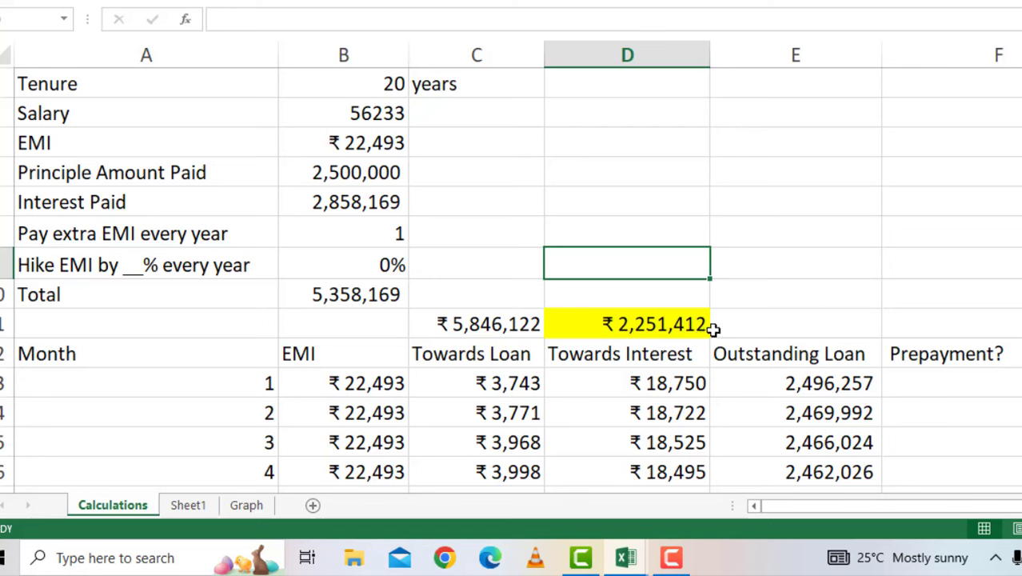
Step: Set "Pay extra EMI every year" back to 0 to compare the Towards Interest total without an extra payment
{"action": "left_click", "coordinate": [401, 233]}
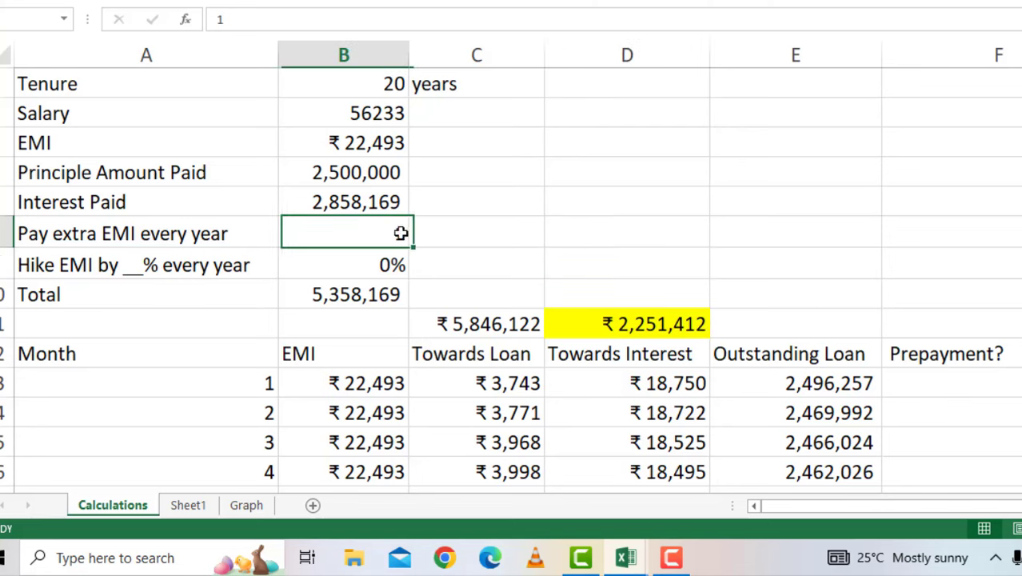
{"action": "double_click", "coordinate": [400, 233]}
{"action": "type", "text": "0"}
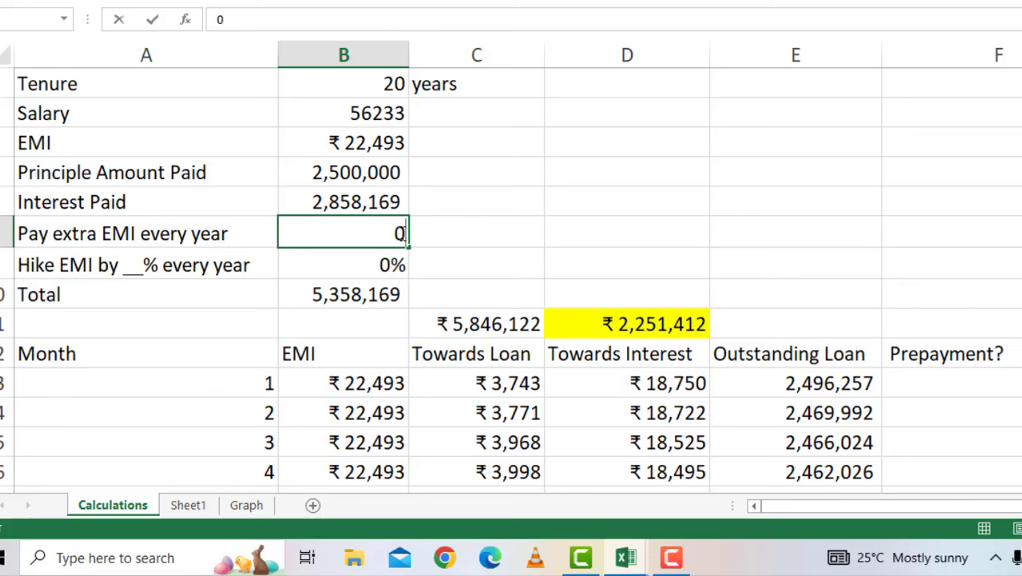
{"action": "left_click", "coordinate": [578, 255]}
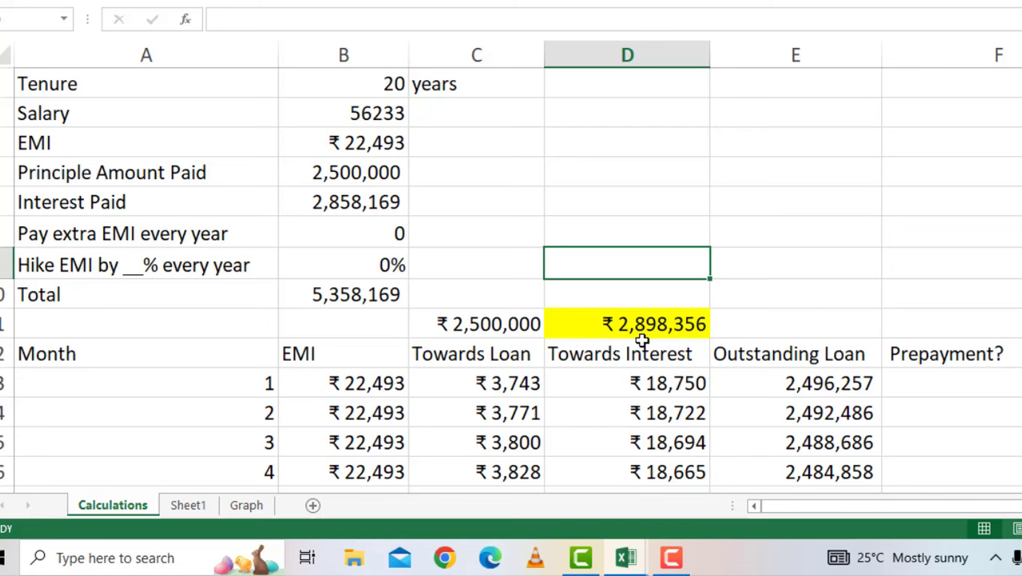
Step: Enter 1 again for "Pay extra EMI every year" so one additional EMI is paid annually
{"action": "double_click", "coordinate": [401, 232]}
{"action": "double_click", "coordinate": [401, 231]}
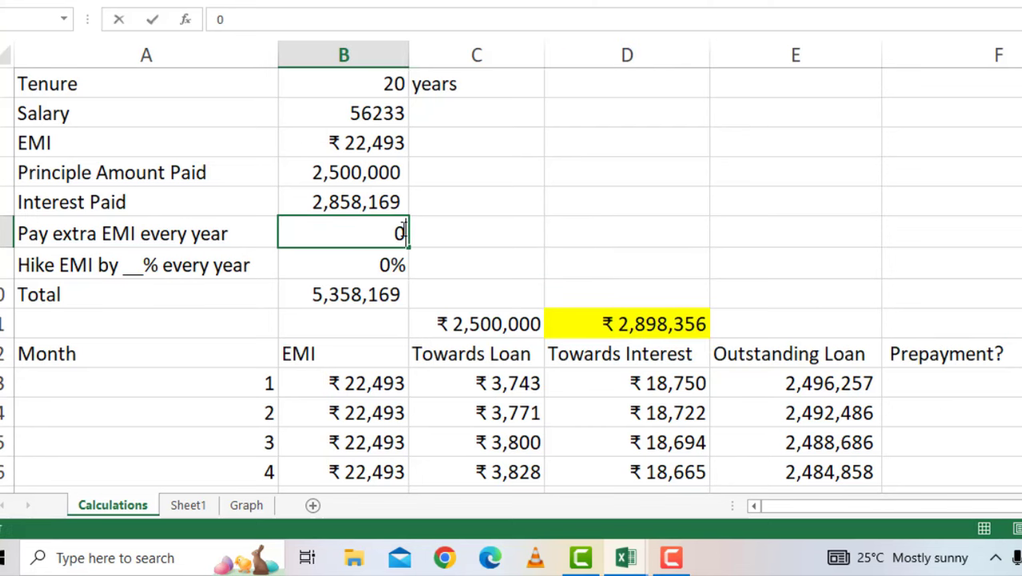
{"action": "key", "text": "BackSpace"}
{"action": "type", "text": "1"}
{"action": "left_click", "coordinate": [615, 263]}
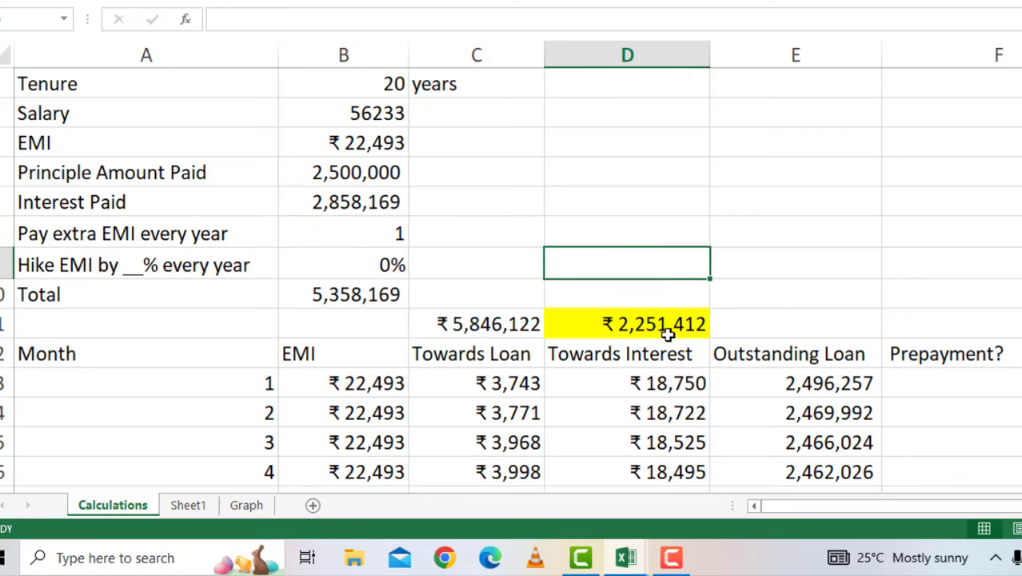
Step: Compare the totals above the Towards Loan and Towards Interest columns with the Interest Paid amount in the summary
{"action": "left_click", "coordinate": [460, 328]}
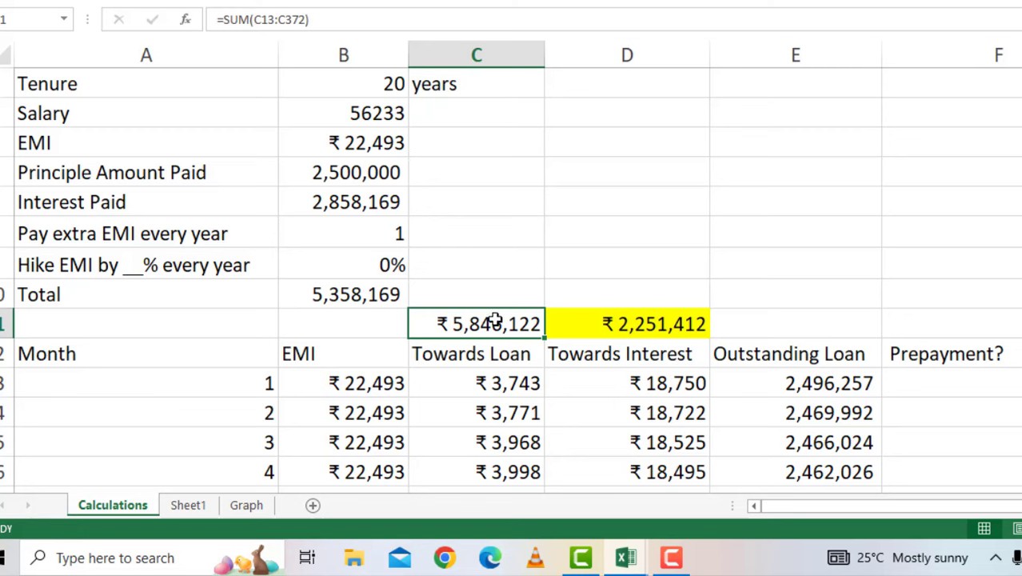
{"action": "left_click", "coordinate": [702, 328]}
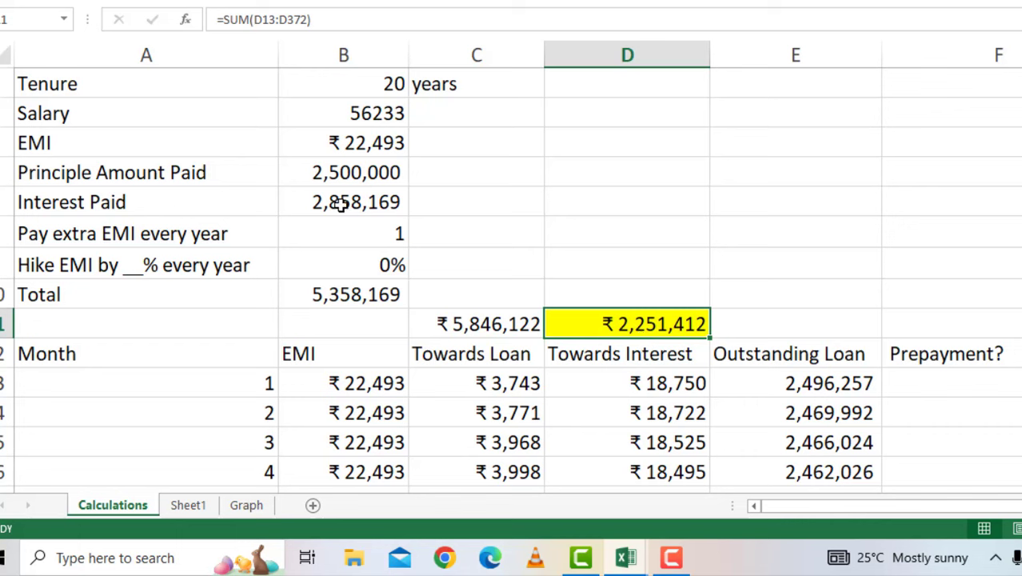
{"action": "left_click", "coordinate": [314, 202]}
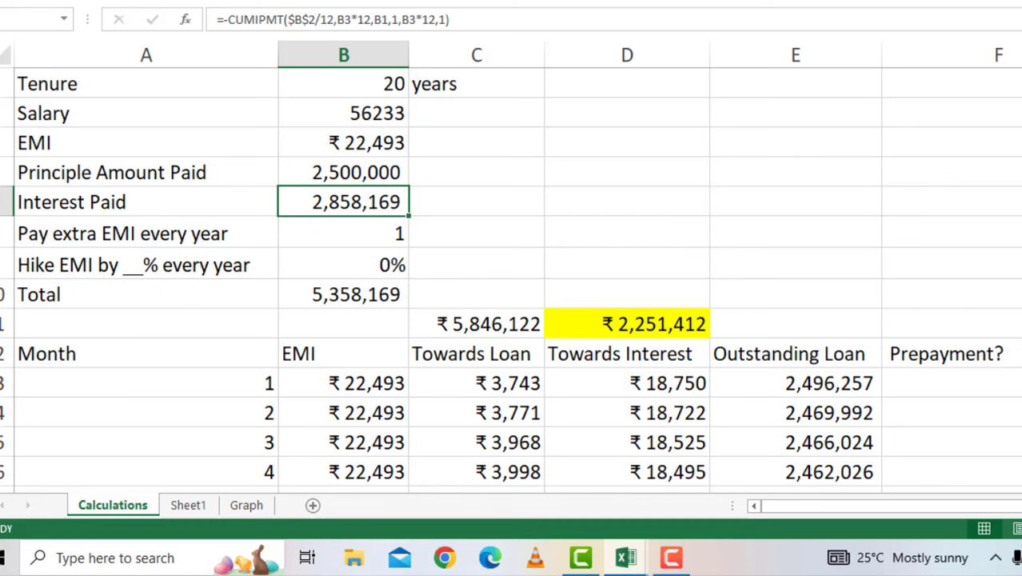
Step: Compare the loan tenure with the month in the schedule where the Towards Interest amount runs out
{"action": "scroll", "coordinate": [510, 280], "scroll_direction": "up", "scroll_amount": 1}
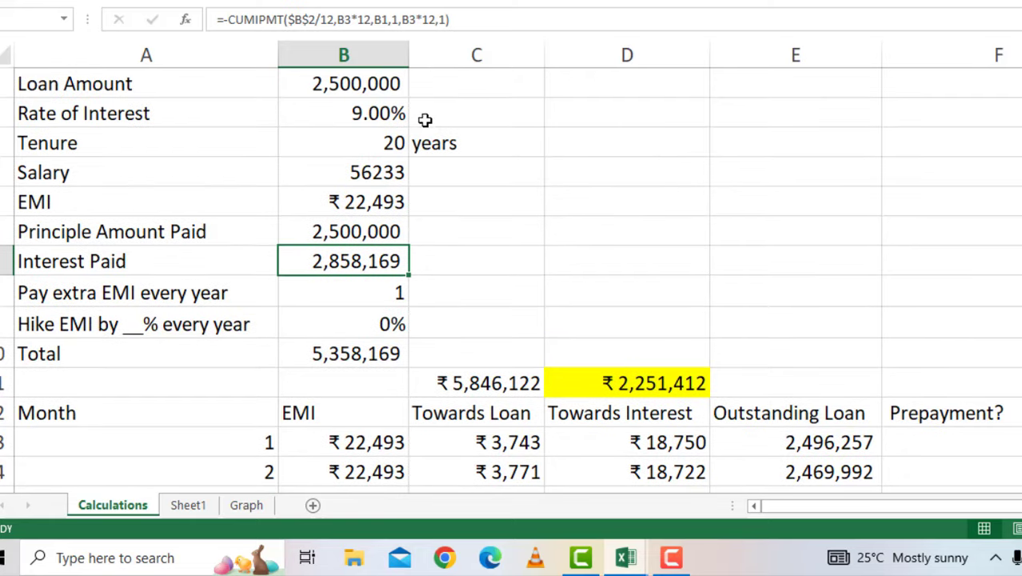
{"action": "left_click", "coordinate": [393, 143]}
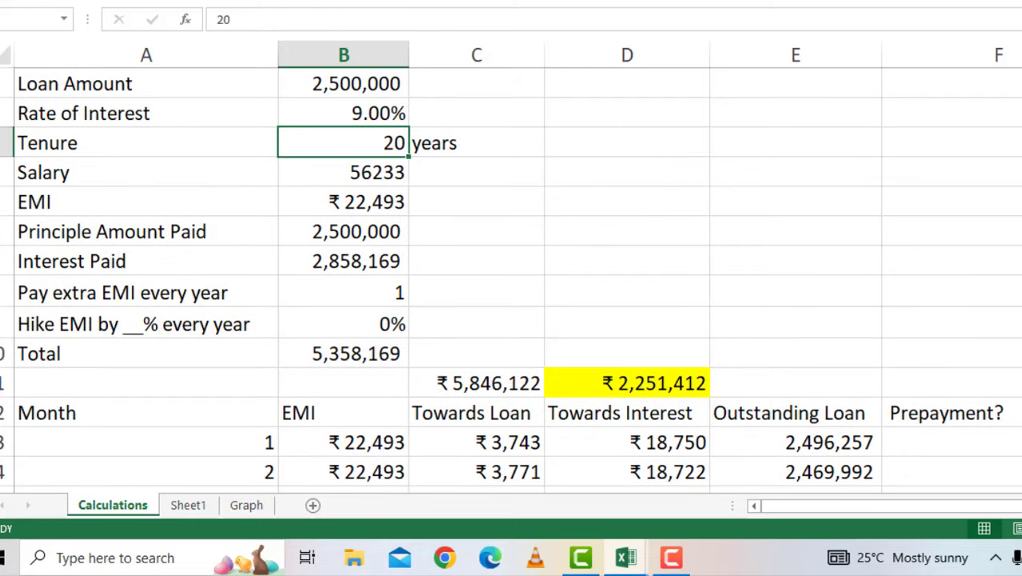
{"action": "scroll", "coordinate": [510, 280], "scroll_direction": "down", "scroll_amount": 20}
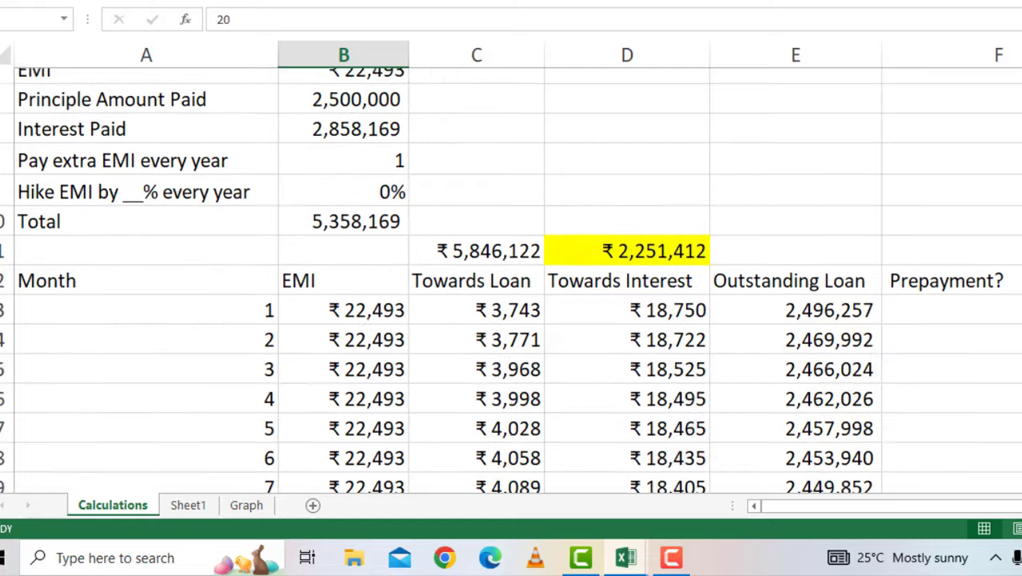
{"action": "scroll", "coordinate": [510, 280], "scroll_direction": "down", "scroll_amount": 20}
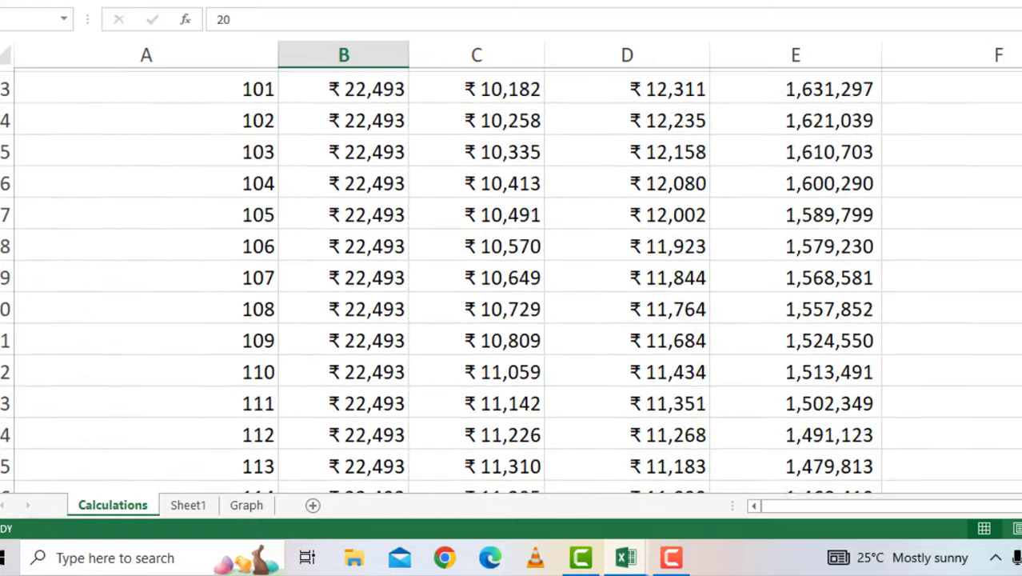
{"action": "scroll", "coordinate": [511, 280], "scroll_direction": "down", "scroll_amount": 12}
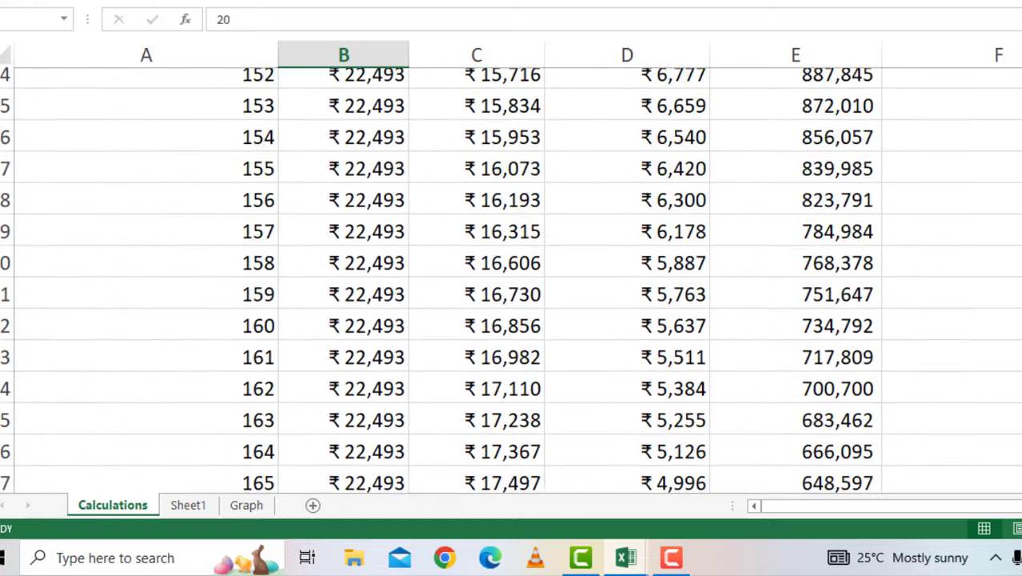
{"action": "scroll", "coordinate": [511, 280], "scroll_direction": "down", "scroll_amount": 2}
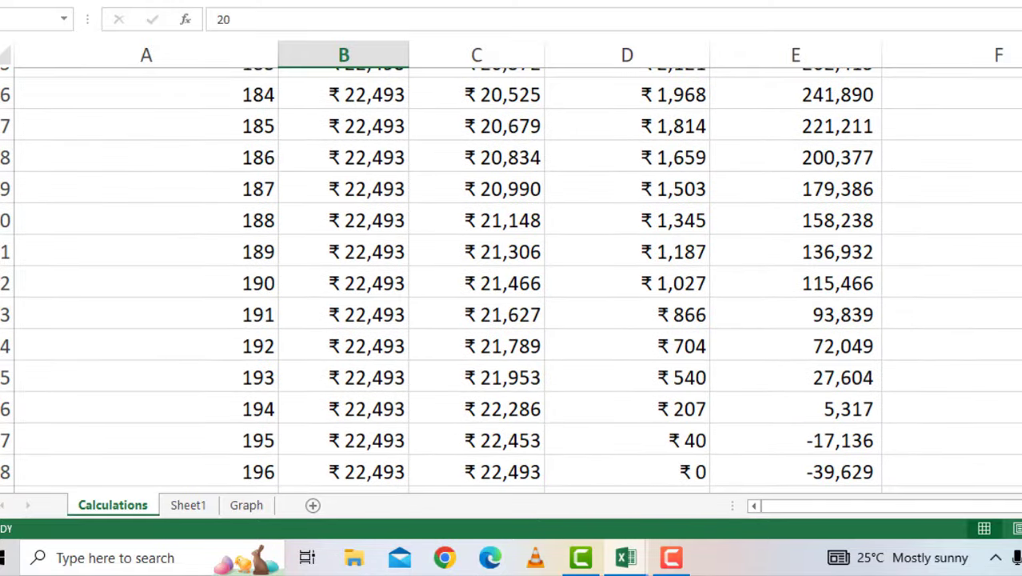
{"action": "left_click", "coordinate": [705, 462]}
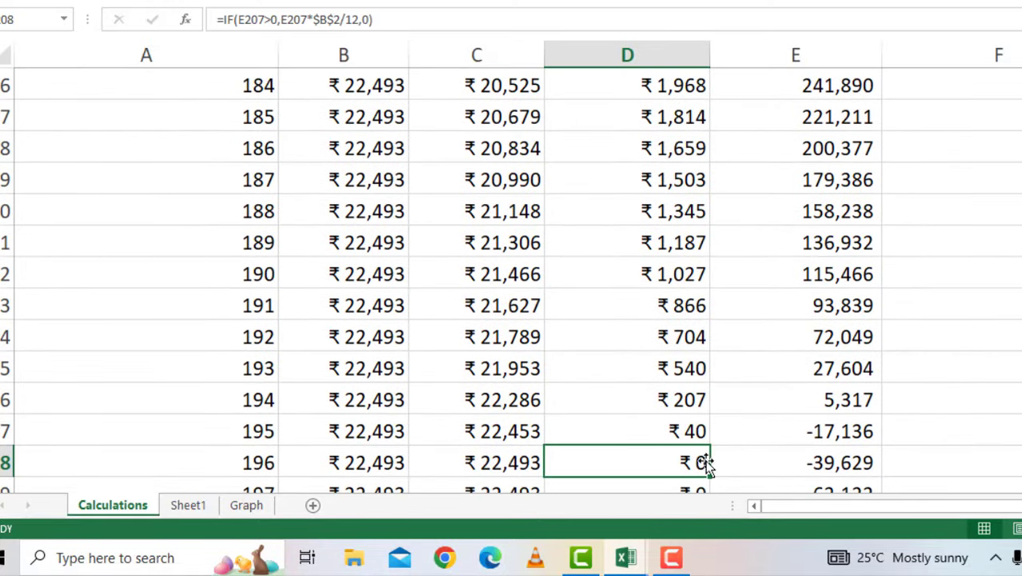
{"action": "left_click", "coordinate": [225, 461]}
{"action": "double_click", "coordinate": [226, 461]}
{"action": "key", "text": "shift+Home"}
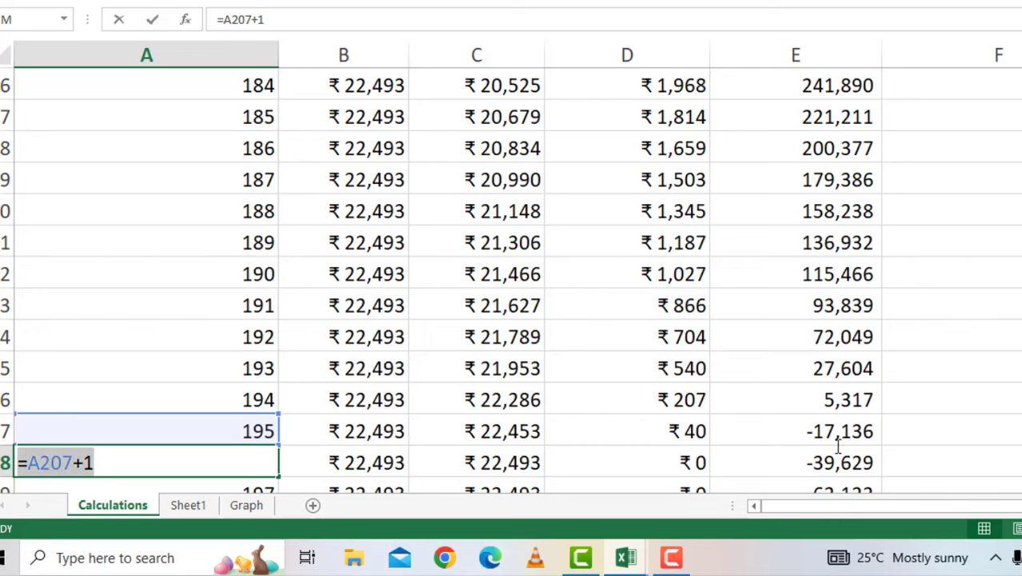
{"action": "left_click", "coordinate": [742, 440]}
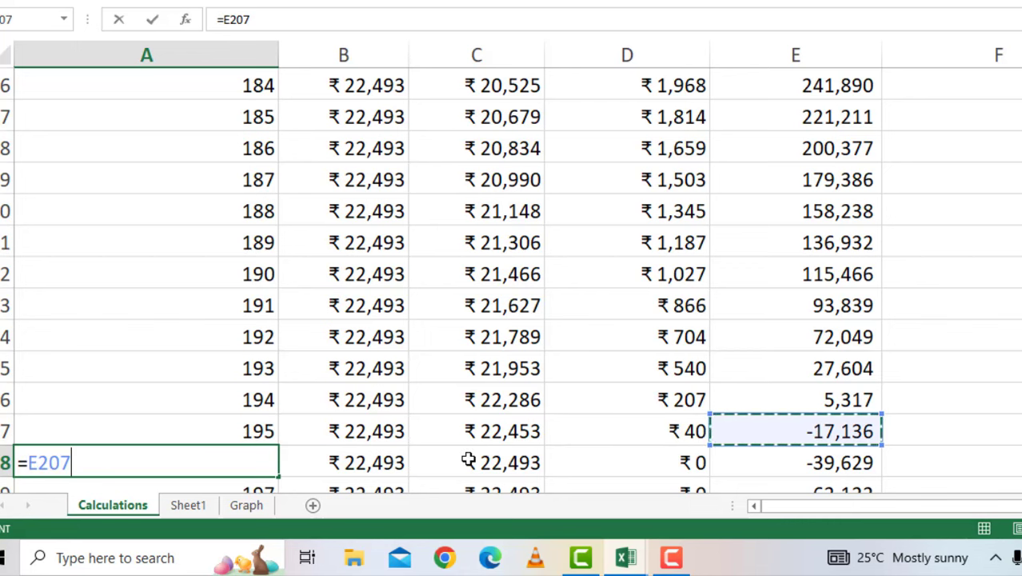
{"action": "key", "text": "ctrl+z"}
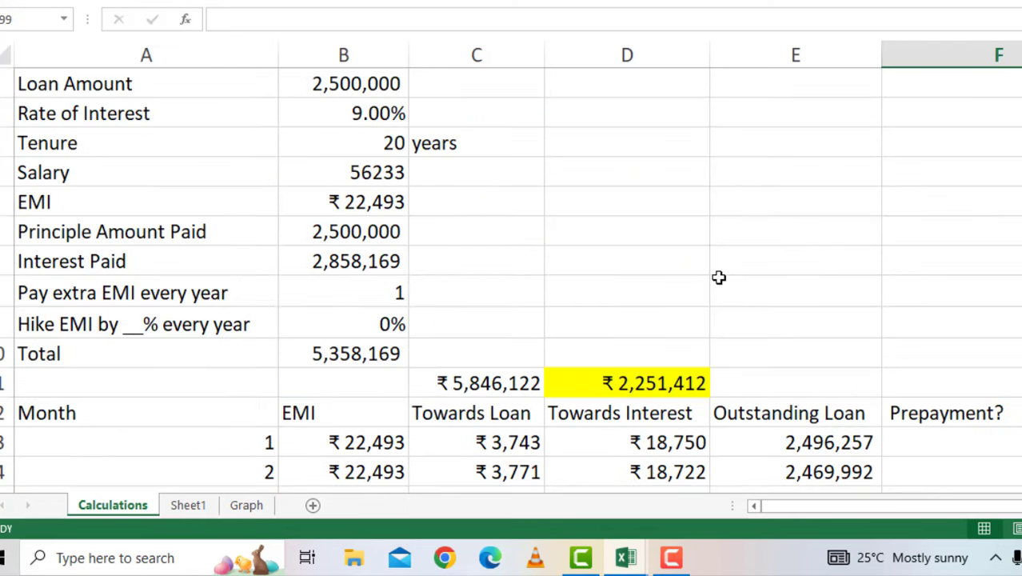
Step: Set "Hike EMI by __% every year" to 5% in the loan summary
{"action": "left_click", "coordinate": [390, 323]}
{"action": "double_click", "coordinate": [392, 323]}
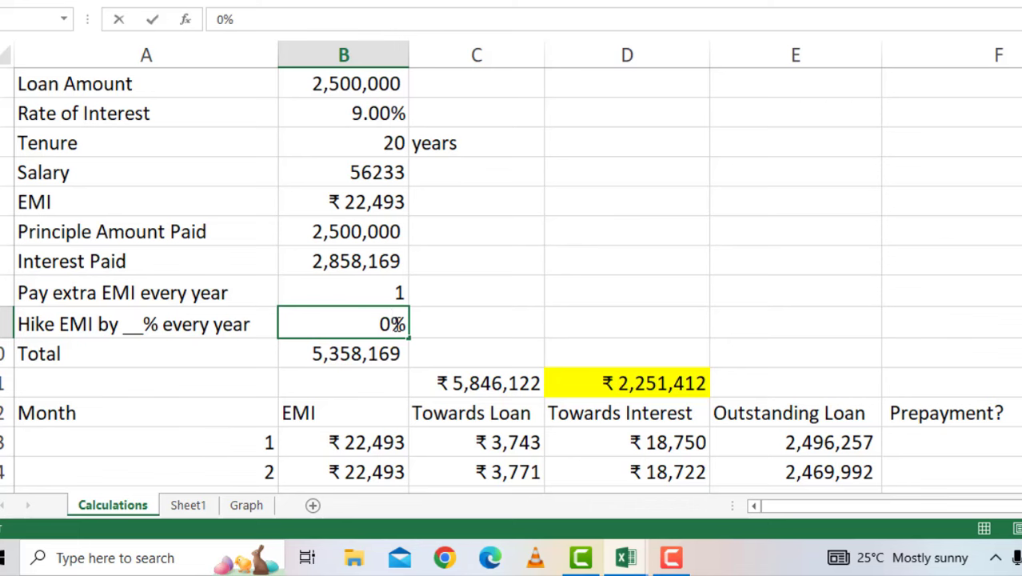
{"action": "key", "text": "BackSpace"}
{"action": "type", "text": "5"}
{"action": "left_click", "coordinate": [472, 321]}
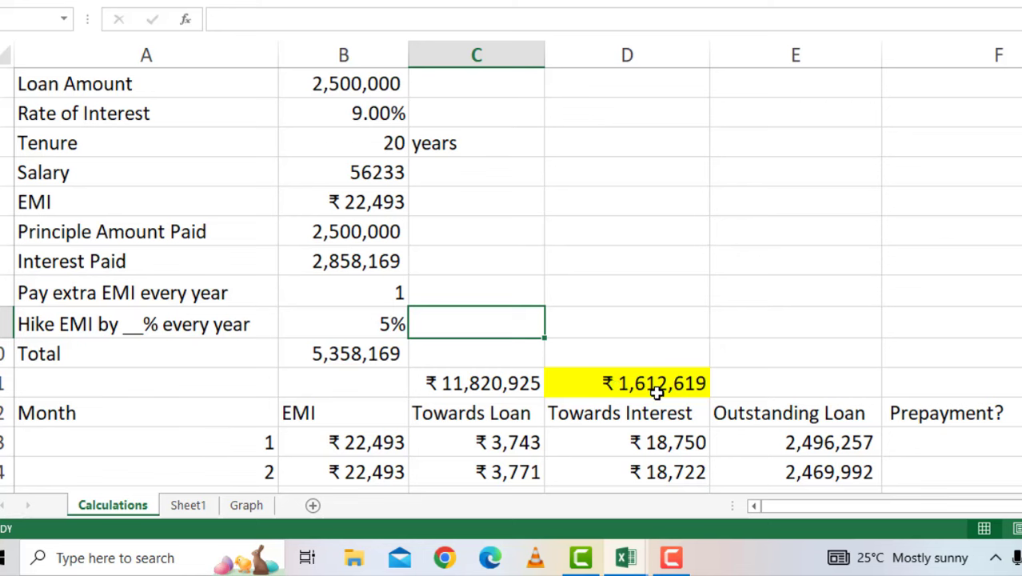
Step: Check the Interest Paid amount and find where the schedule's outstanding loan is fully repaid with the yearly EMI hike
{"action": "left_click", "coordinate": [364, 270]}
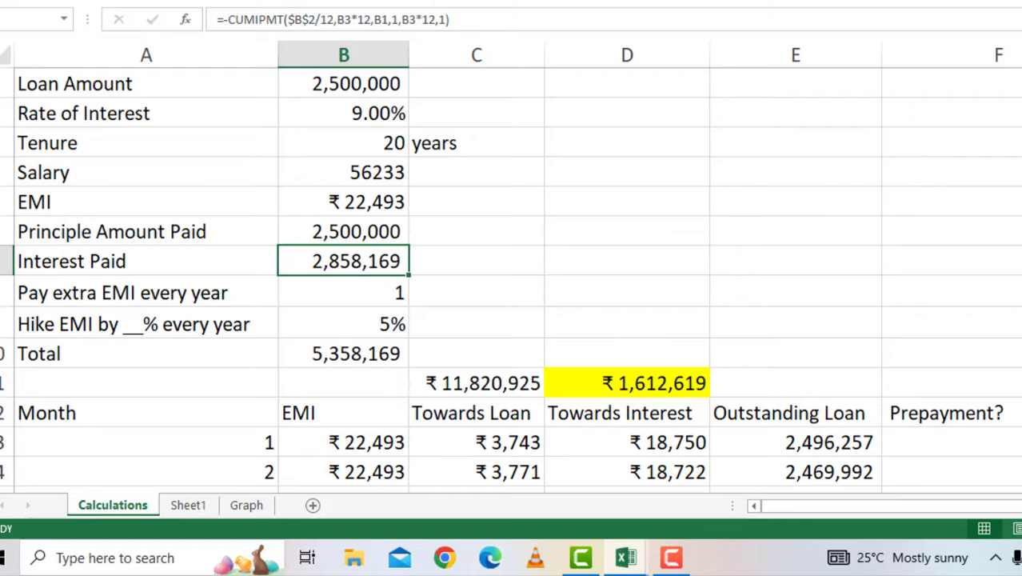
{"action": "scroll", "coordinate": [512, 280], "scroll_direction": "down", "scroll_amount": 20}
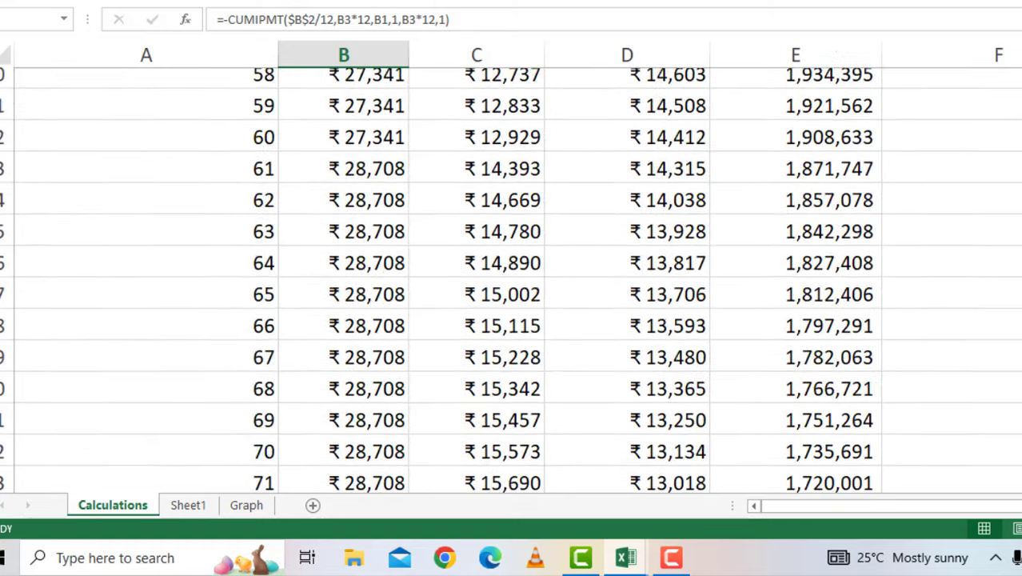
{"action": "scroll", "coordinate": [512, 280], "scroll_direction": "down", "scroll_amount": 16}
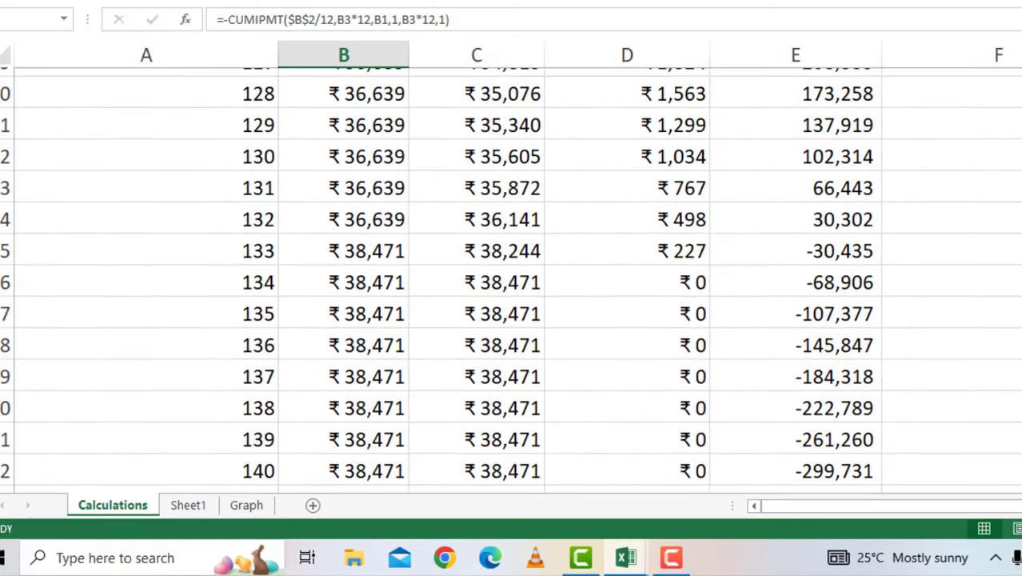
{"action": "scroll", "coordinate": [512, 280], "scroll_direction": "up", "scroll_amount": 2}
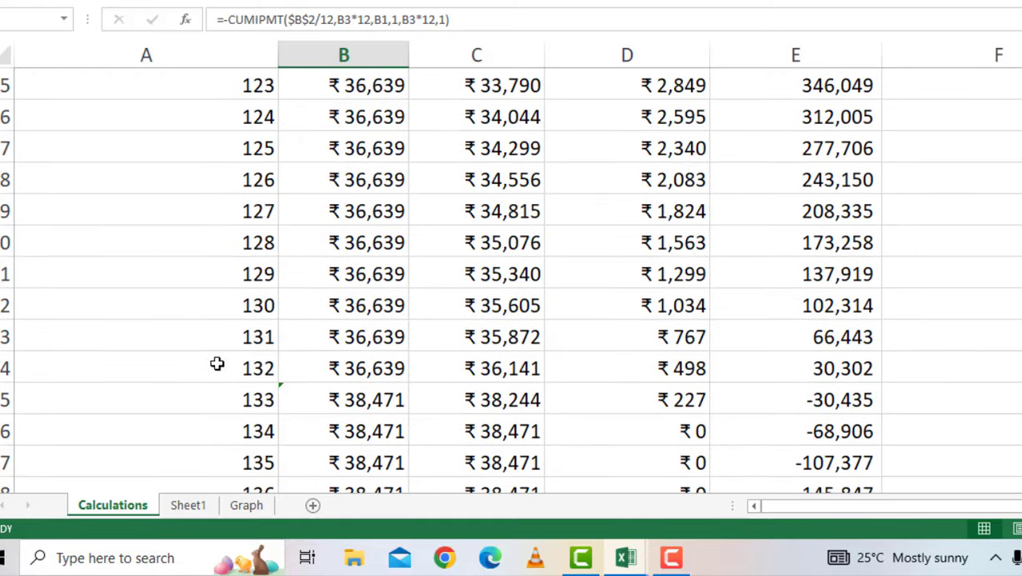
Step: Inspect the EMI, loan, interest and outstanding amounts for months 133 and 134, and return to the loan summary
{"action": "left_click_drag", "start_coordinate": [218, 423], "coordinate": [840, 422]}
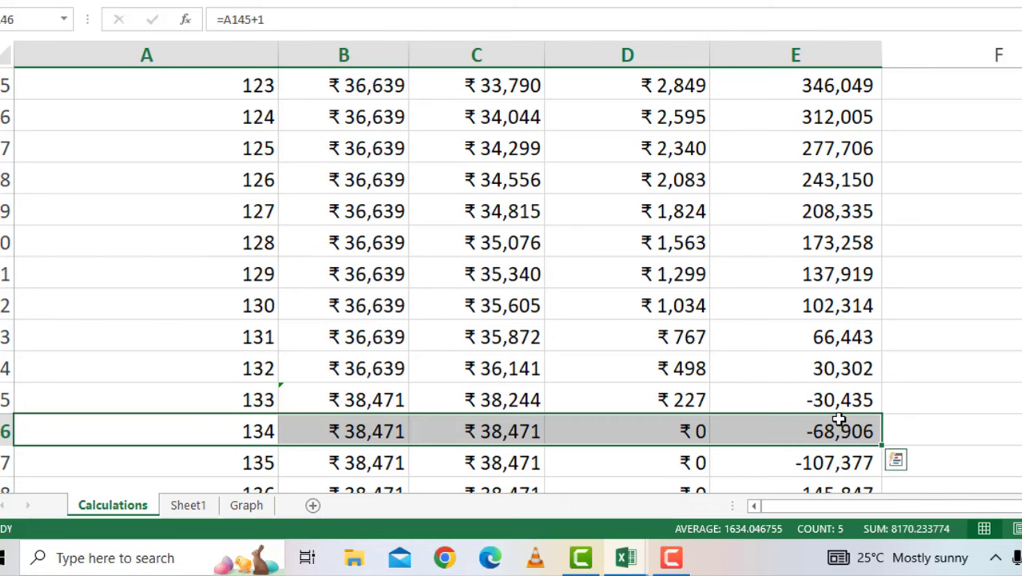
{"action": "left_click", "coordinate": [807, 393]}
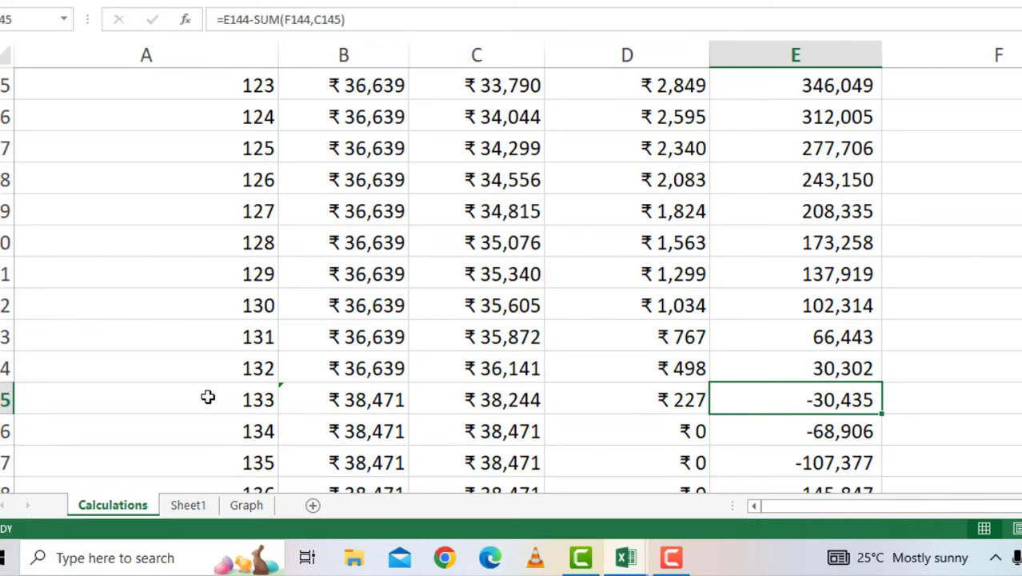
{"action": "left_click_drag", "start_coordinate": [209, 396], "coordinate": [806, 393]}
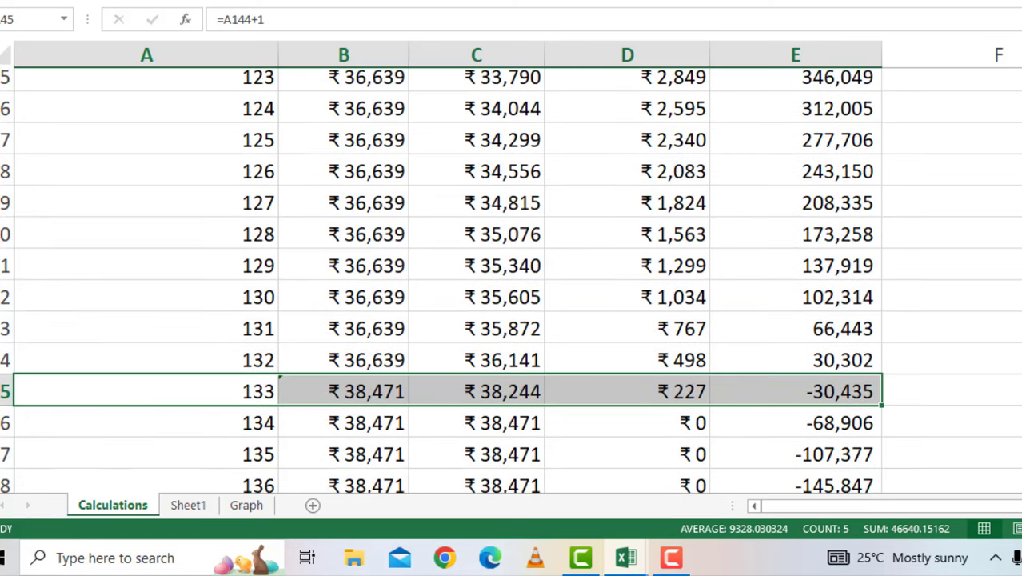
{"action": "scroll", "coordinate": [512, 280], "scroll_direction": "up", "scroll_amount": 20}
{"action": "scroll", "coordinate": [512, 280], "scroll_direction": "up", "scroll_amount": 6}
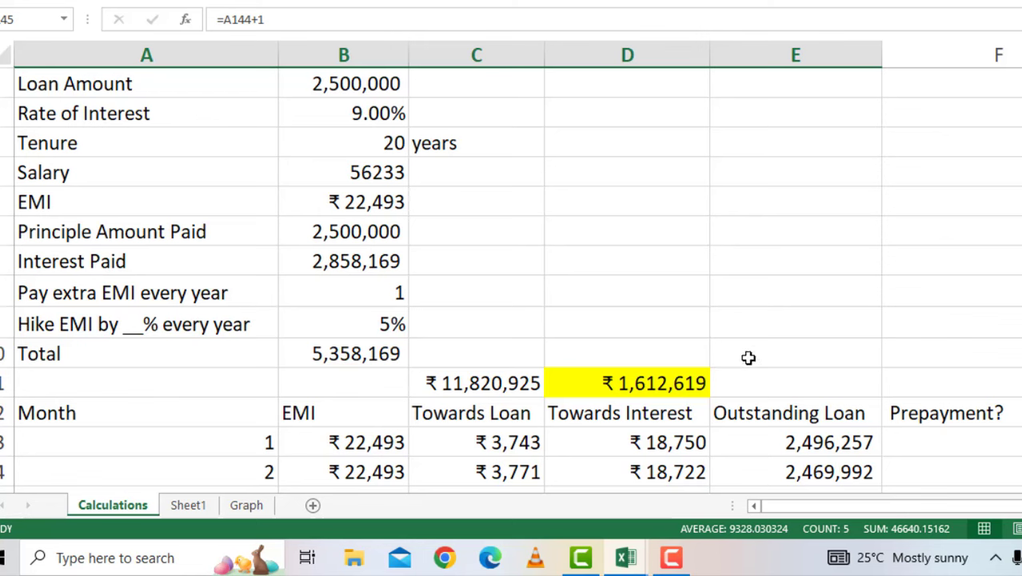
{"action": "left_click", "coordinate": [616, 145]}
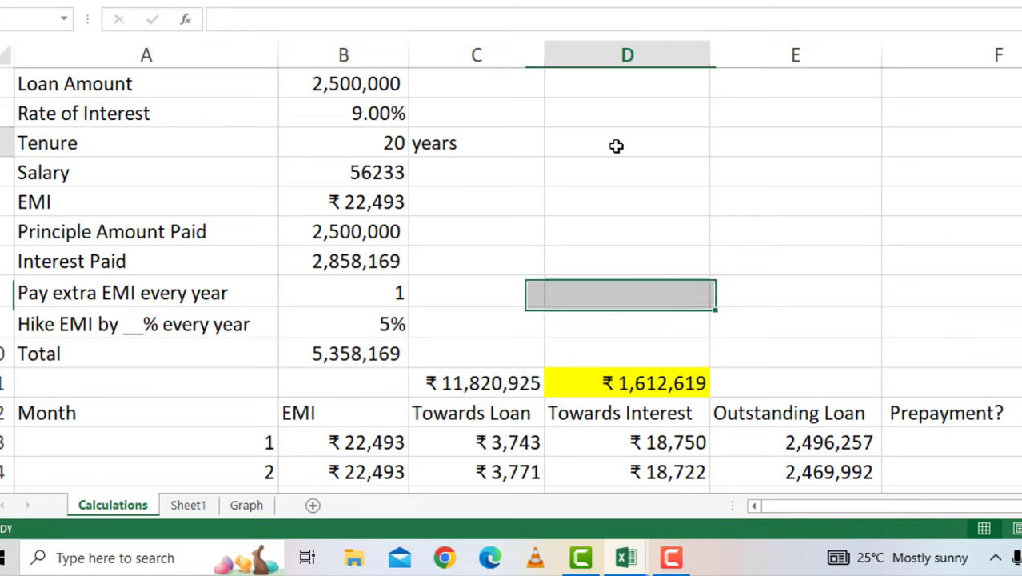